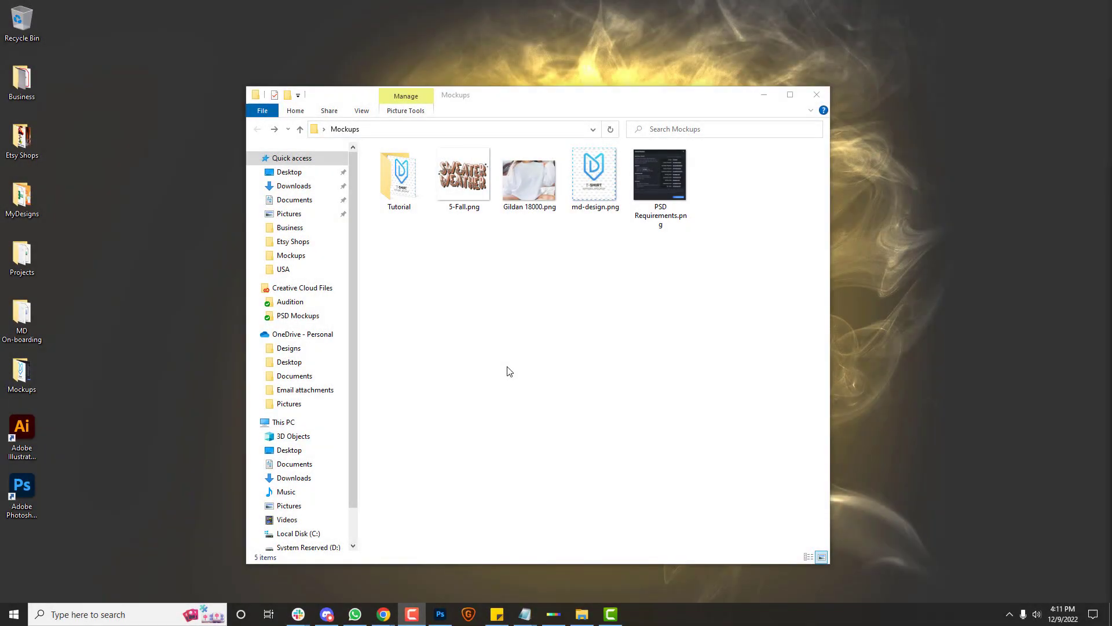
# Step: Preview Gildan 18000.png in Photos, then close it and open md-design.png instead
pyautogui.doubleClick(531, 189)
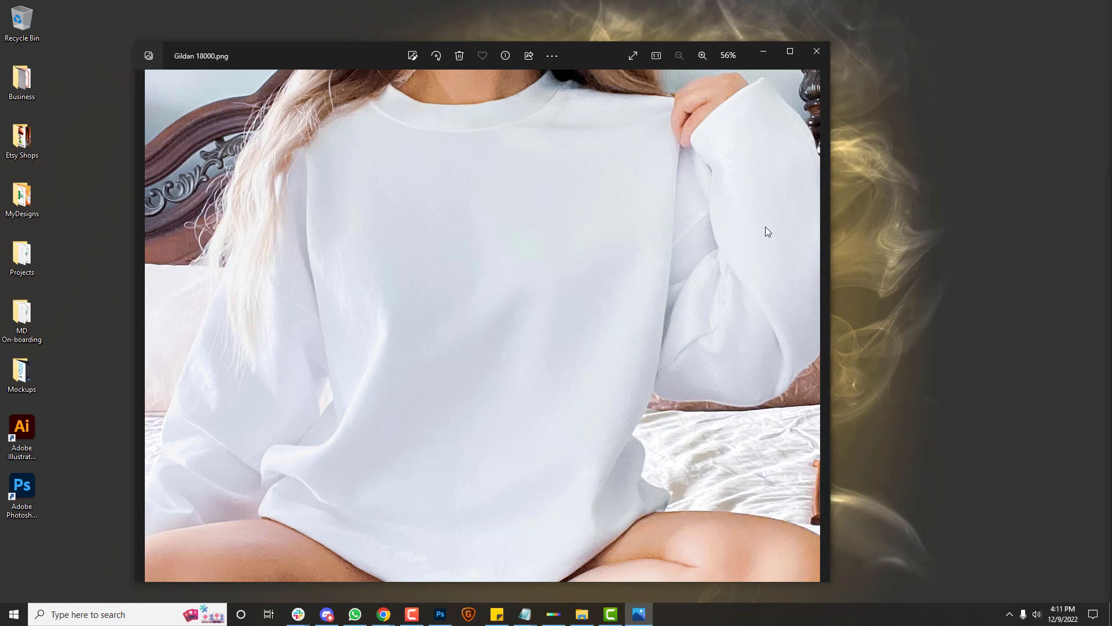
pyautogui.click(813, 58)
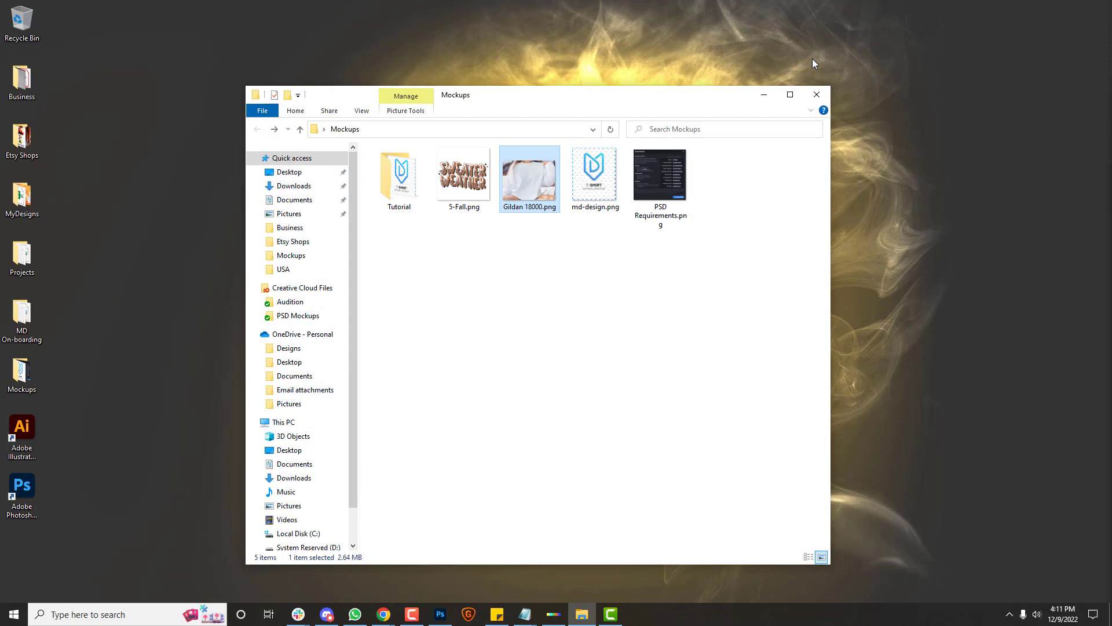
pyautogui.click(594, 192)
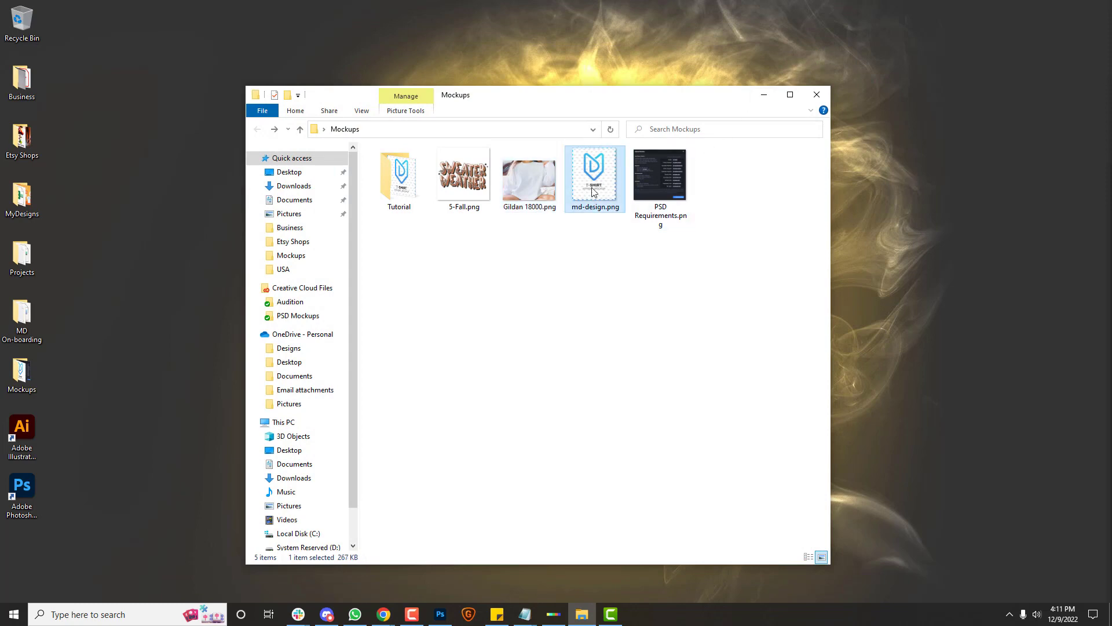
pyautogui.doubleClick(594, 192)
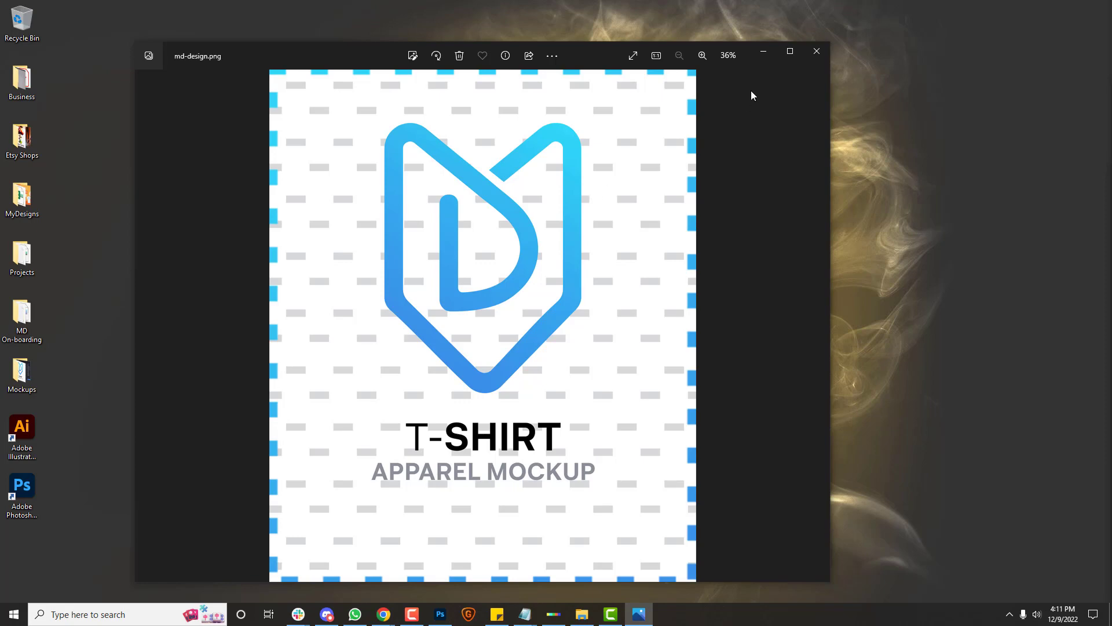
# Step: Check md-design.png's Properties details show 2000 x 2400 pixels, then select Gildan 18000.png
pyautogui.click(817, 54)
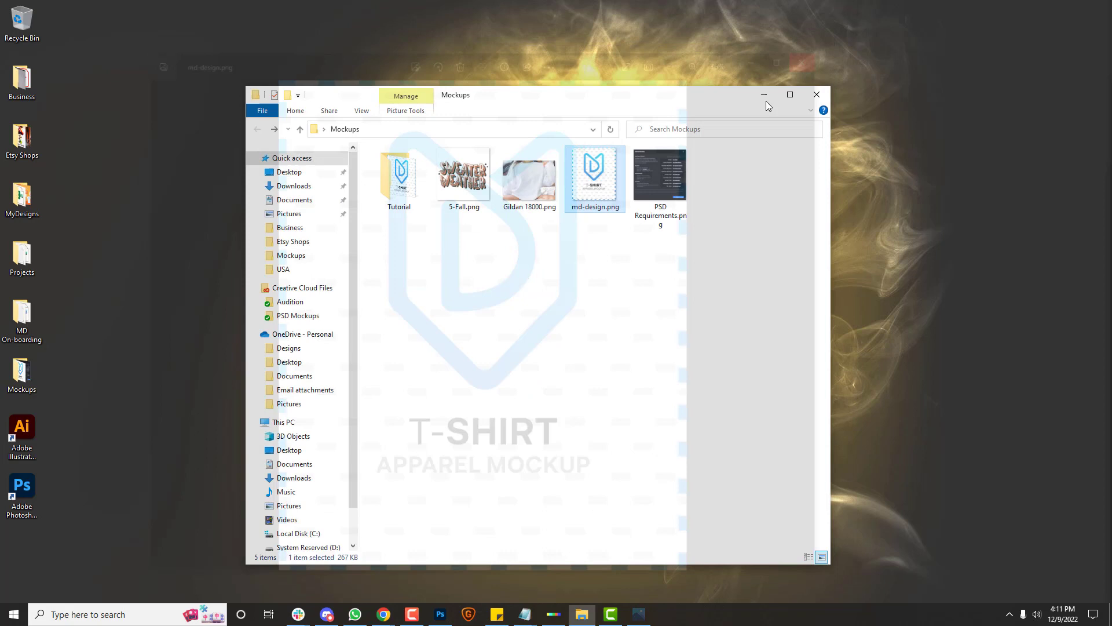
pyautogui.rightClick(597, 212)
pyautogui.click(630, 594)
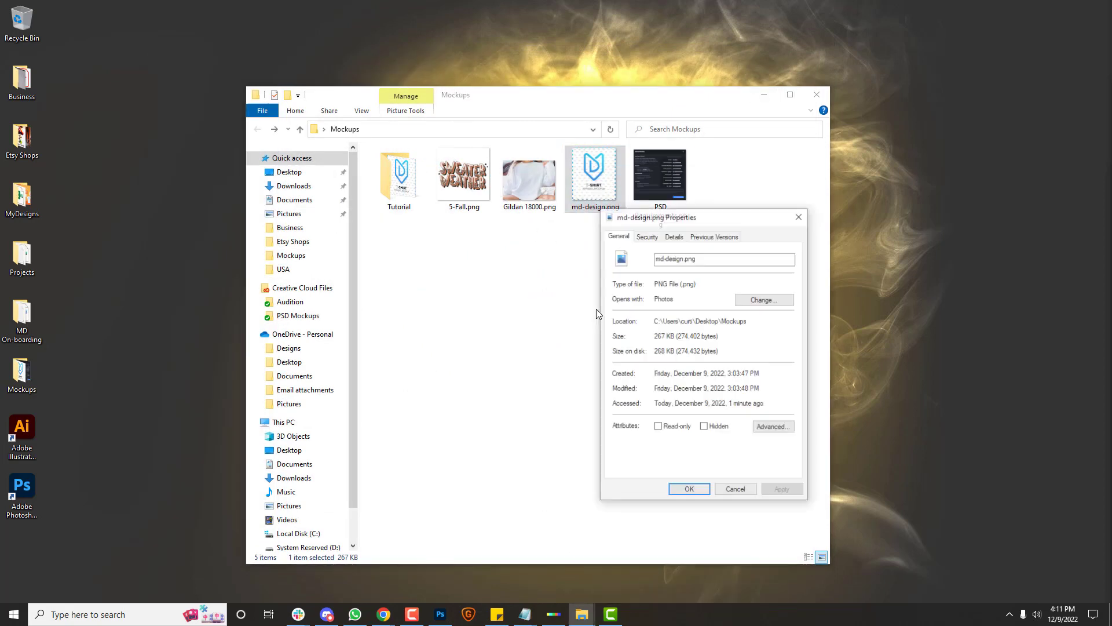
pyautogui.click(673, 235)
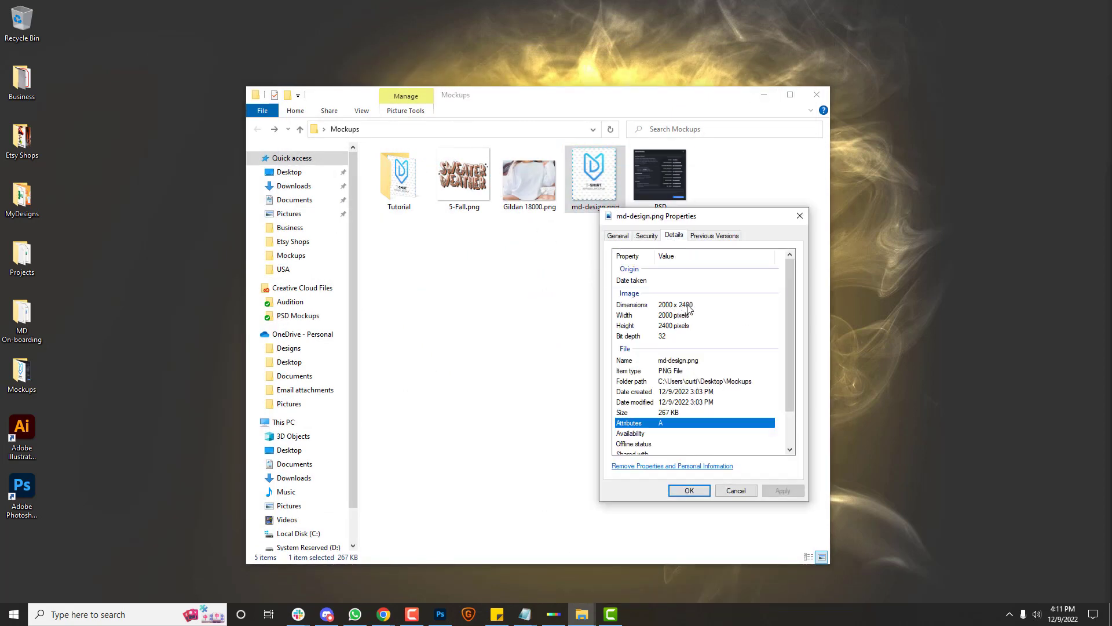
pyautogui.click(799, 214)
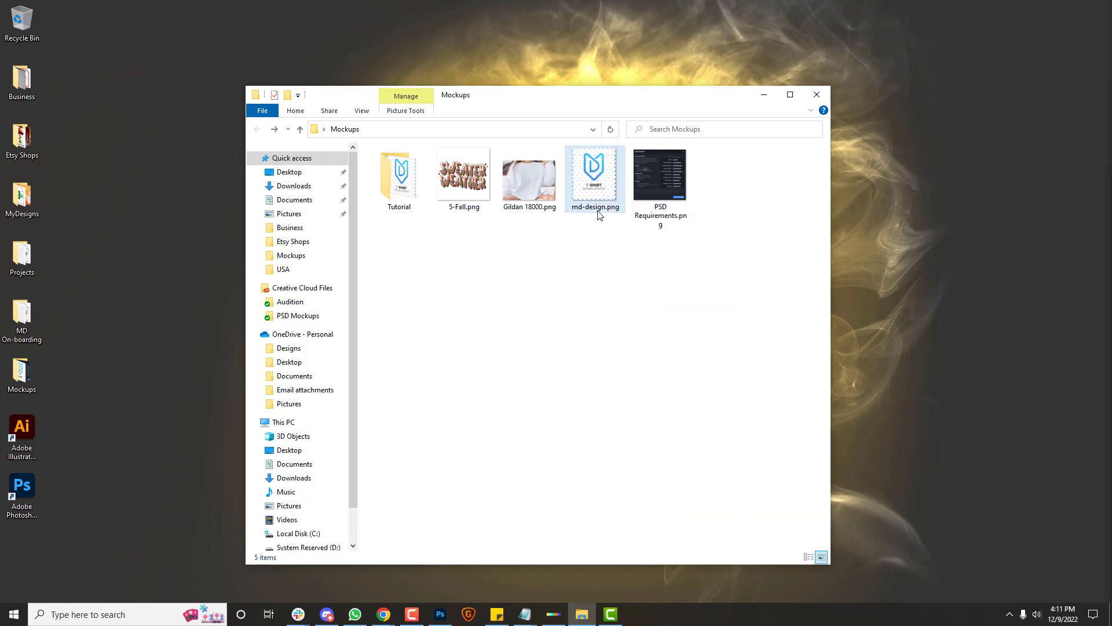
pyautogui.moveTo(599, 216)
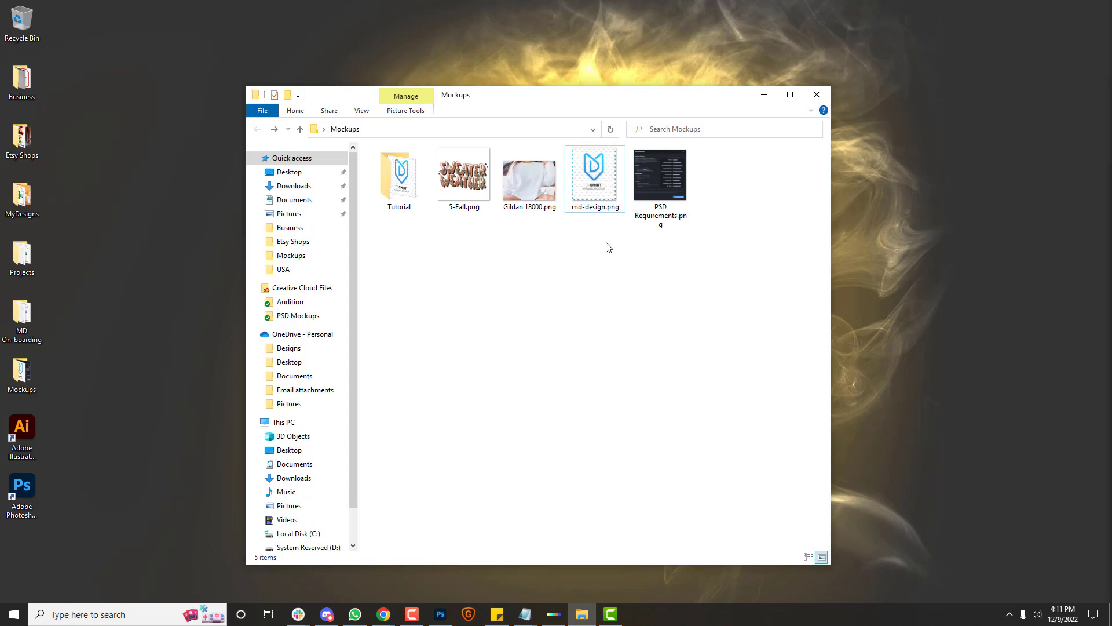
pyautogui.click(534, 184)
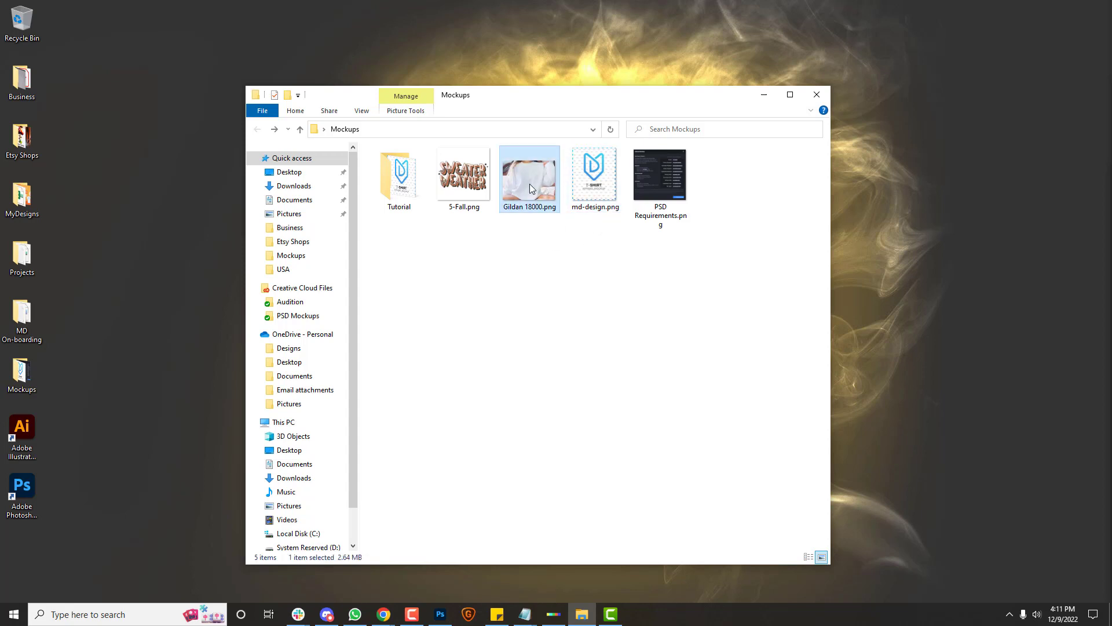
# Step: Open Gildan 18000.png in Photoshop, then open md-design.png from Mockups as a second document
pyautogui.moveTo(523, 190); pyautogui.dragTo(16, 514)
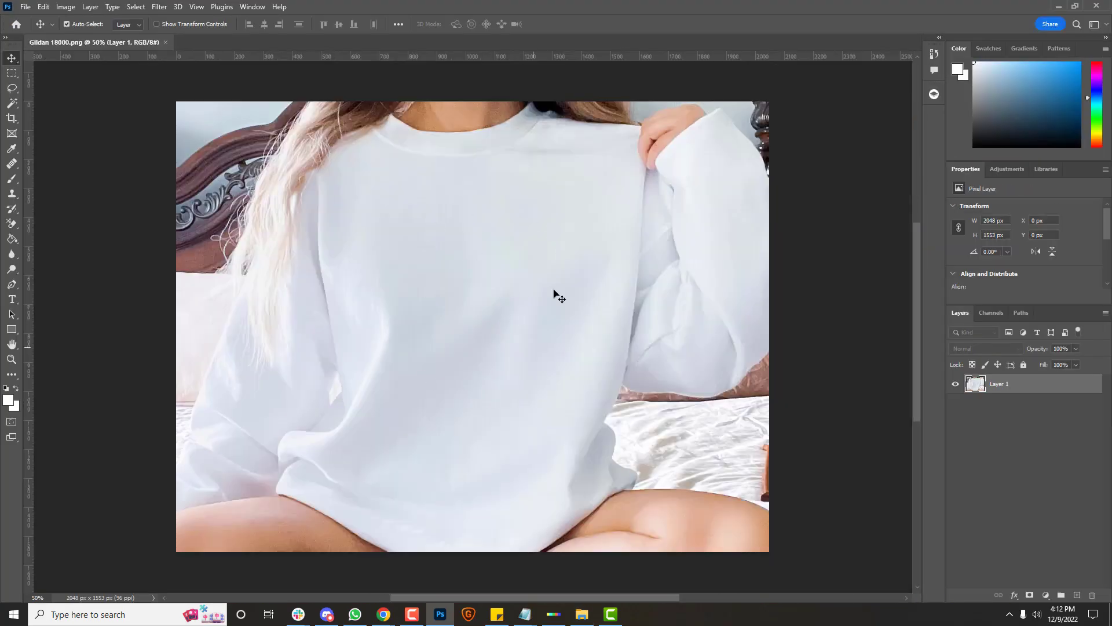
pyautogui.click(26, 7)
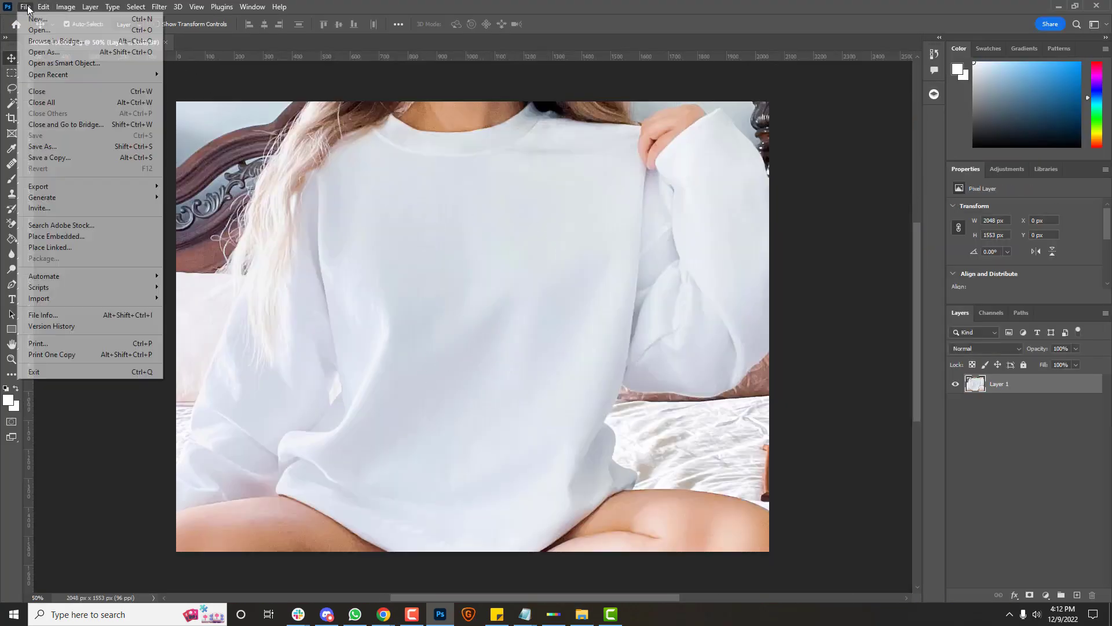
pyautogui.click(72, 30)
pyautogui.click(323, 103)
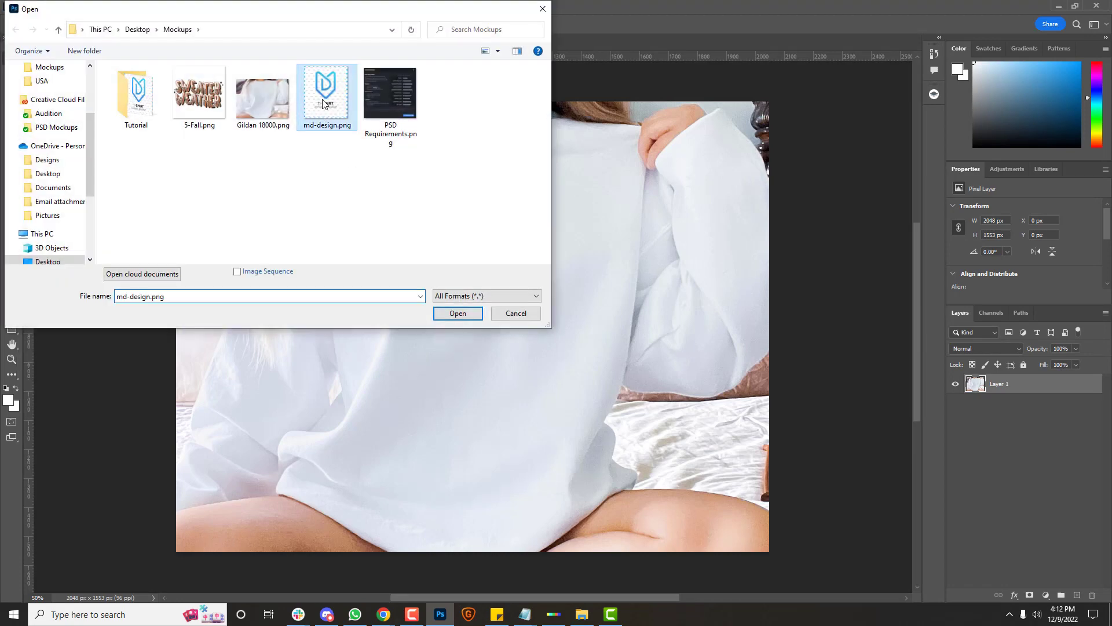
pyautogui.doubleClick(323, 103)
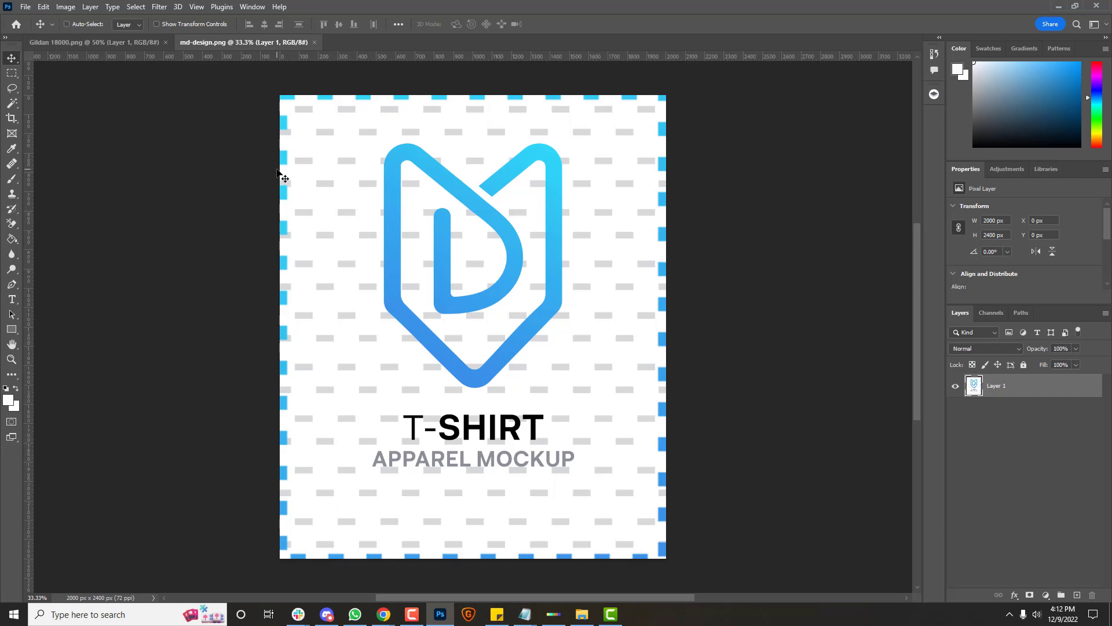
# Step: Copy the whole md-design canvas and paste it into Gildan 18000.png as Layer 2
pyautogui.hotkey('ctrl', 'a')
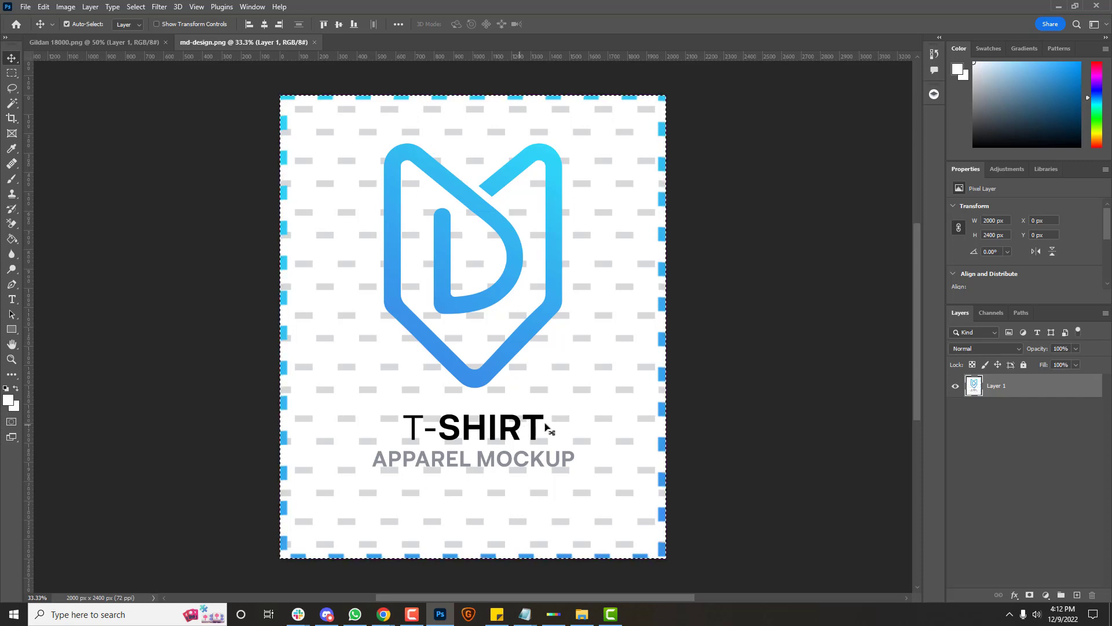
pyautogui.click(133, 44)
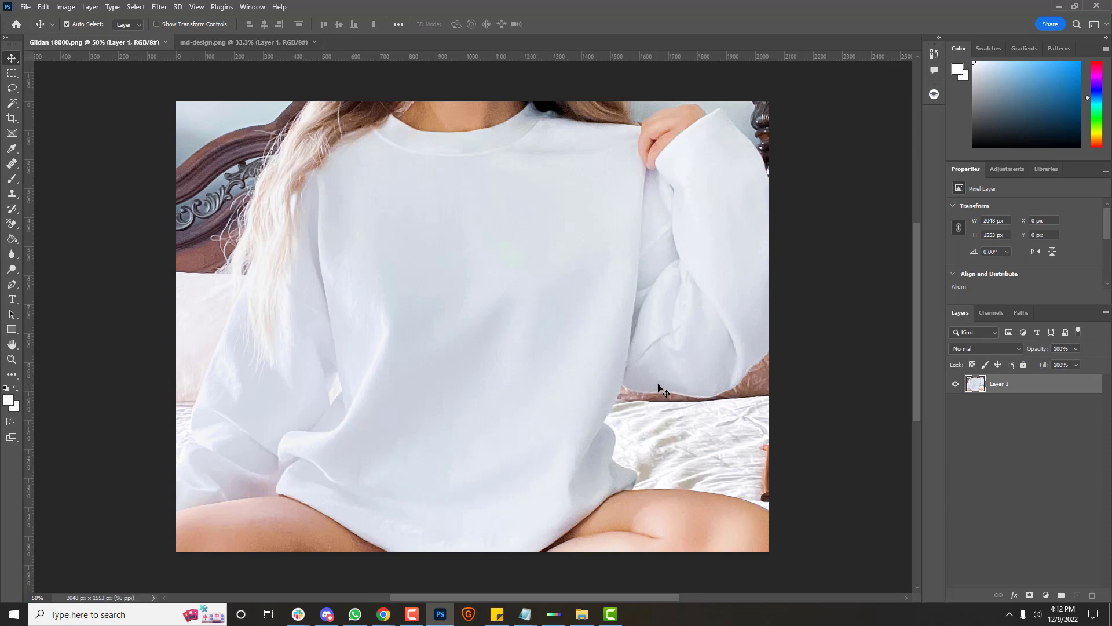
pyautogui.hotkey('ctrl', 'v')
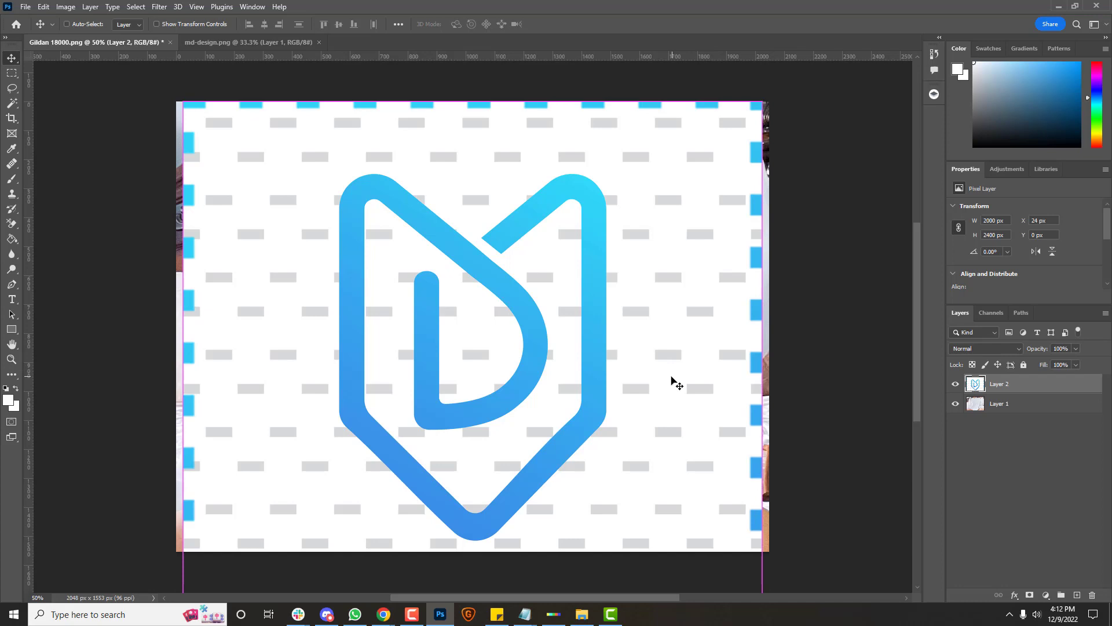
pyautogui.hotkey('ctrl', 't')
pyautogui.scroll(-2, 710, 377)
pyautogui.scroll(-8, 711, 377)
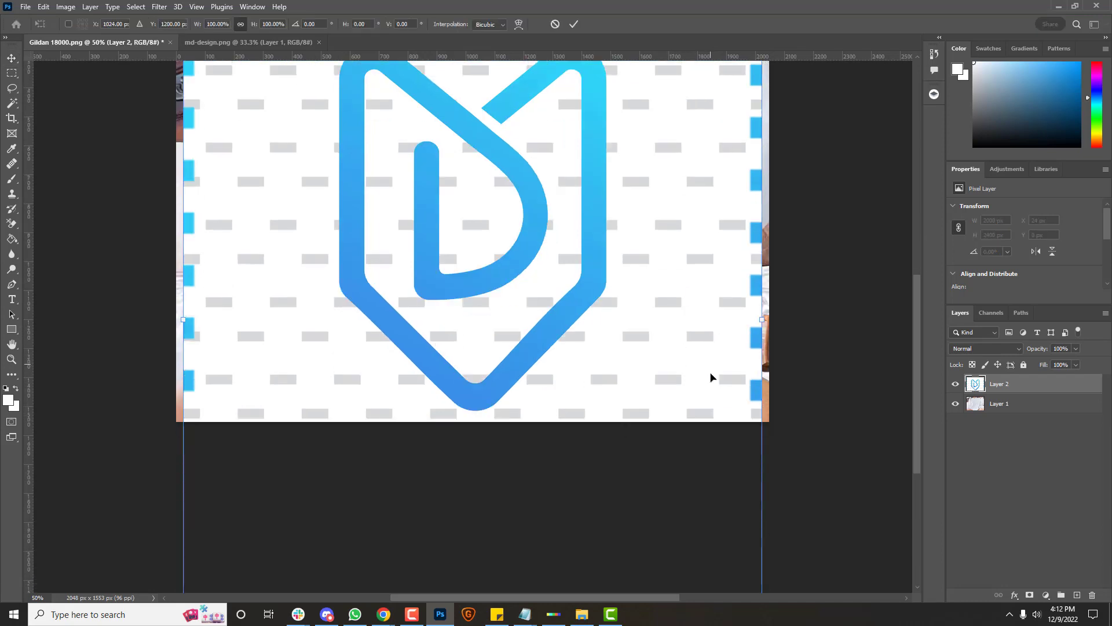
pyautogui.scroll(5, 710, 378)
pyautogui.scroll(5, 713, 376)
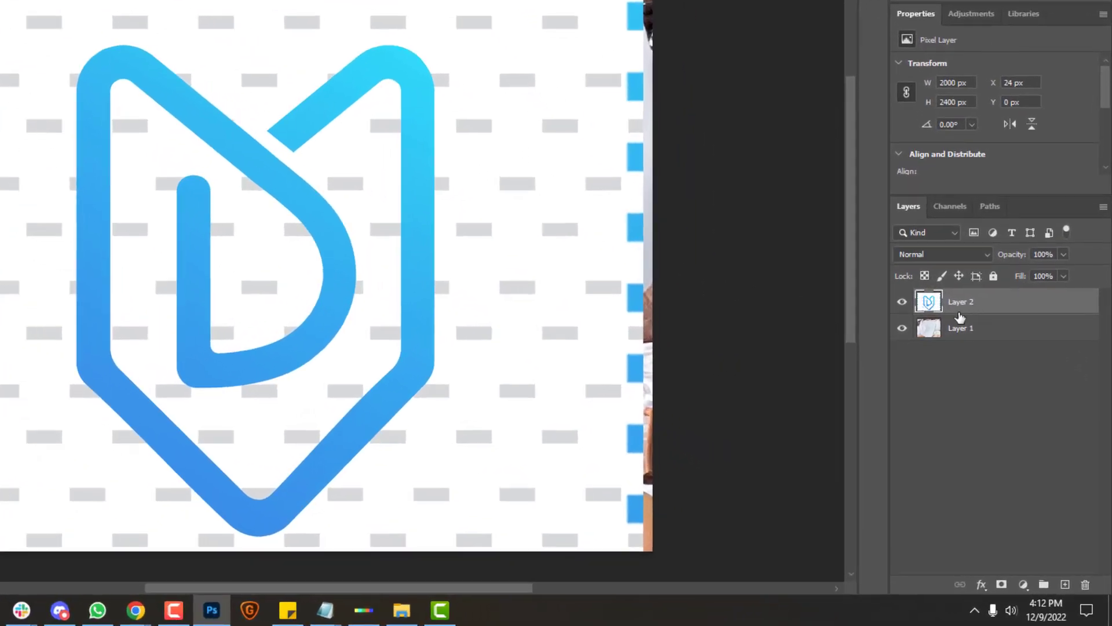
# Step: Rename Layer 2 to md-design and convert it to an embedded smart object (md-design.psb)
pyautogui.doubleClick(973, 302)
pyautogui.write('md-design')
pyautogui.press('Return')
pyautogui.rightClick(1000, 305)
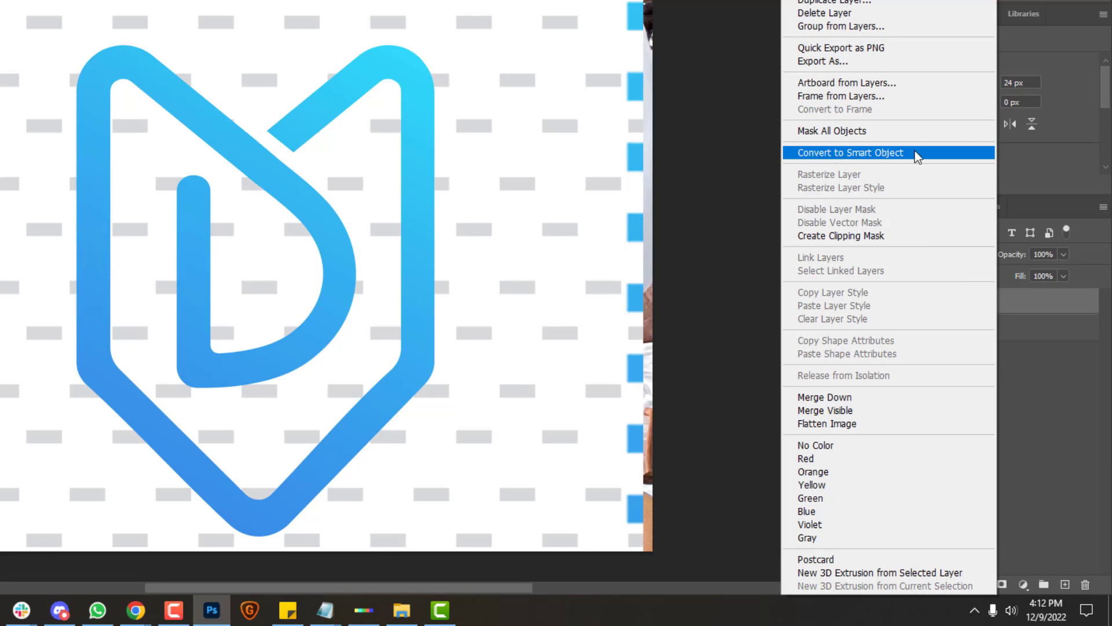
pyautogui.click(857, 155)
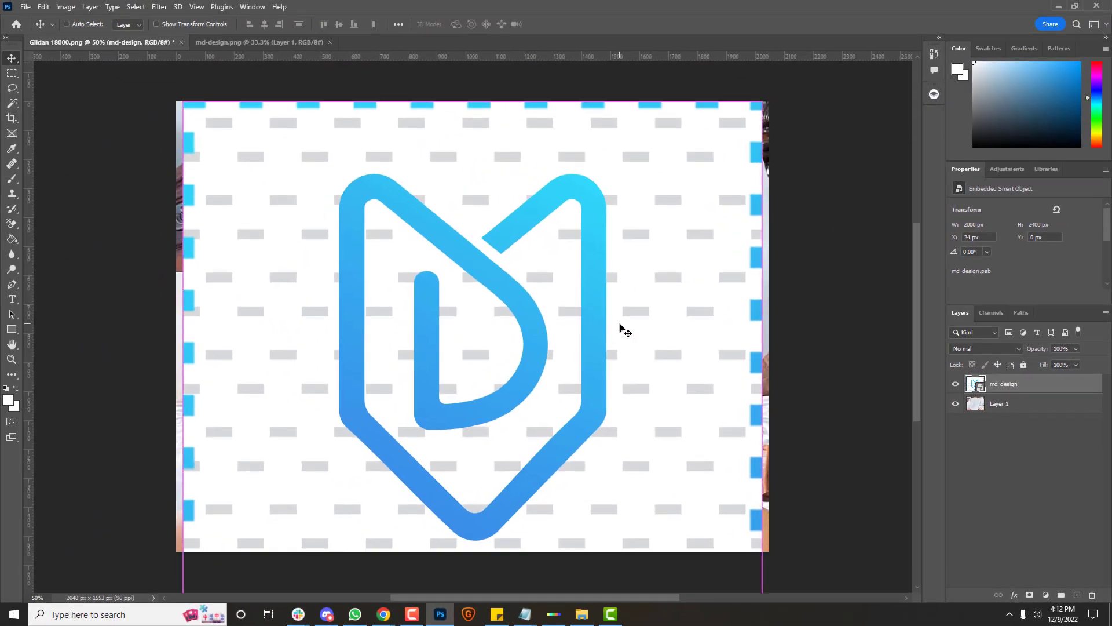
# Step: Scale the md-design layer down to about 39% and position it on the sweatshirt's chest
pyautogui.hotkey('ctrl', 't')
pyautogui.scroll(-10, 639, 308)
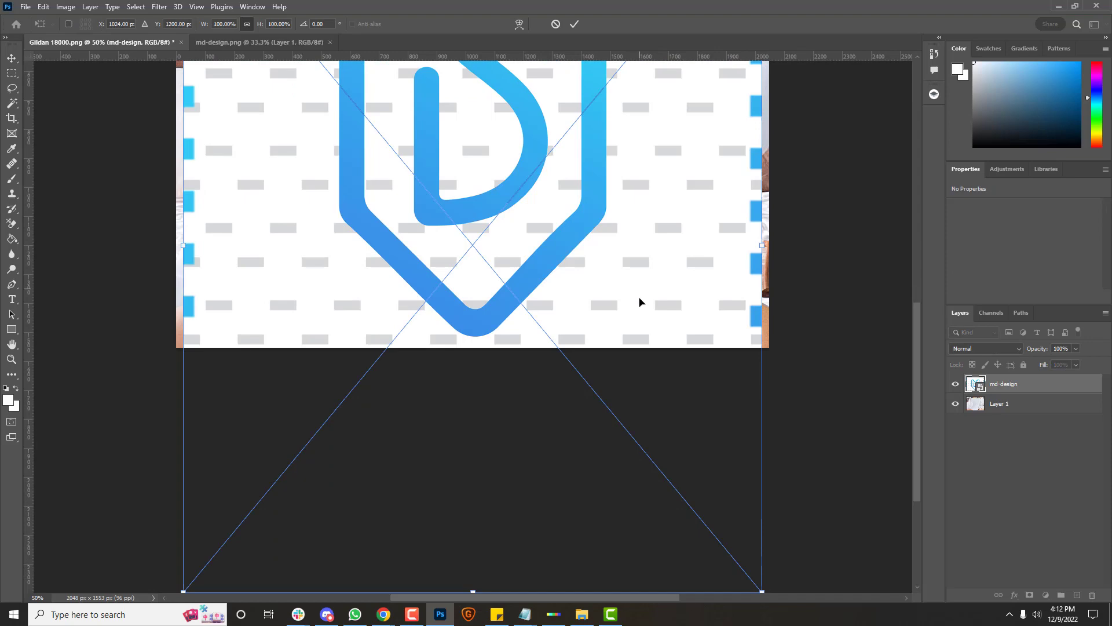
pyautogui.moveTo(763, 481); pyautogui.dragTo(529, 201)
pyautogui.scroll(5, 529, 244)
pyautogui.scroll(5, 529, 286)
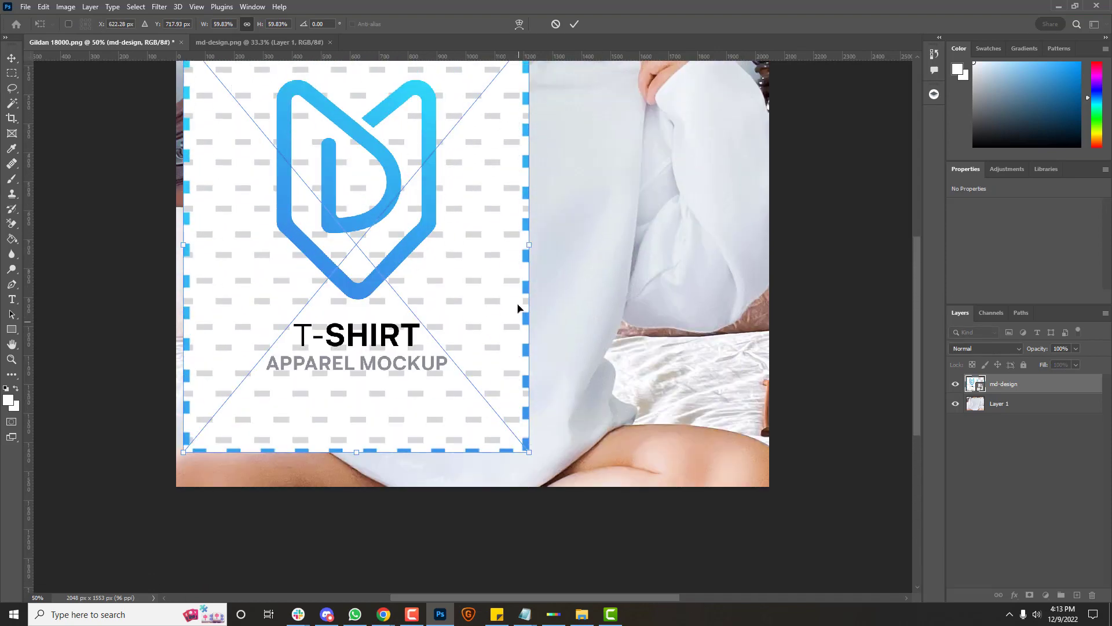
pyautogui.moveTo(517, 303); pyautogui.dragTo(597, 333)
pyautogui.moveTo(607, 118); pyautogui.dragTo(522, 213)
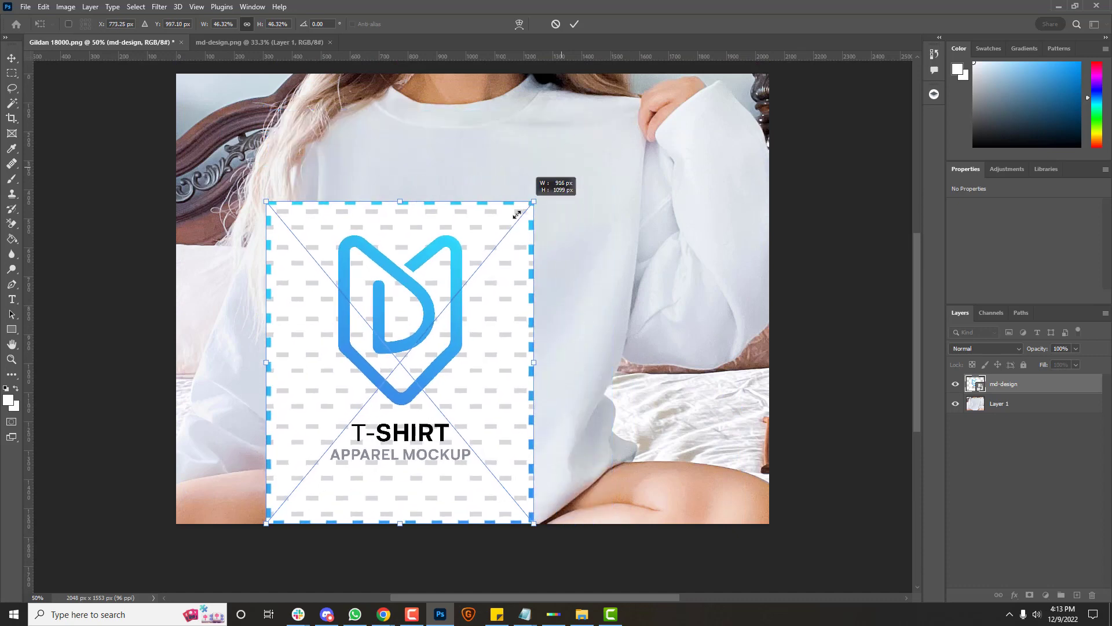
pyautogui.moveTo(496, 255); pyautogui.dragTo(560, 187)
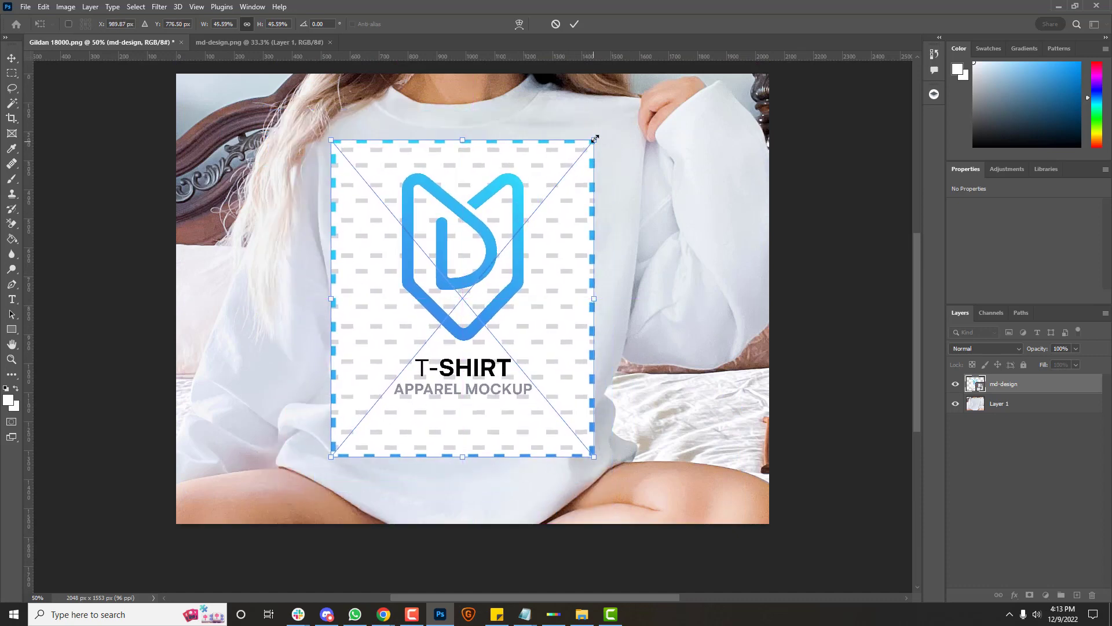
pyautogui.moveTo(595, 142); pyautogui.dragTo(519, 178)
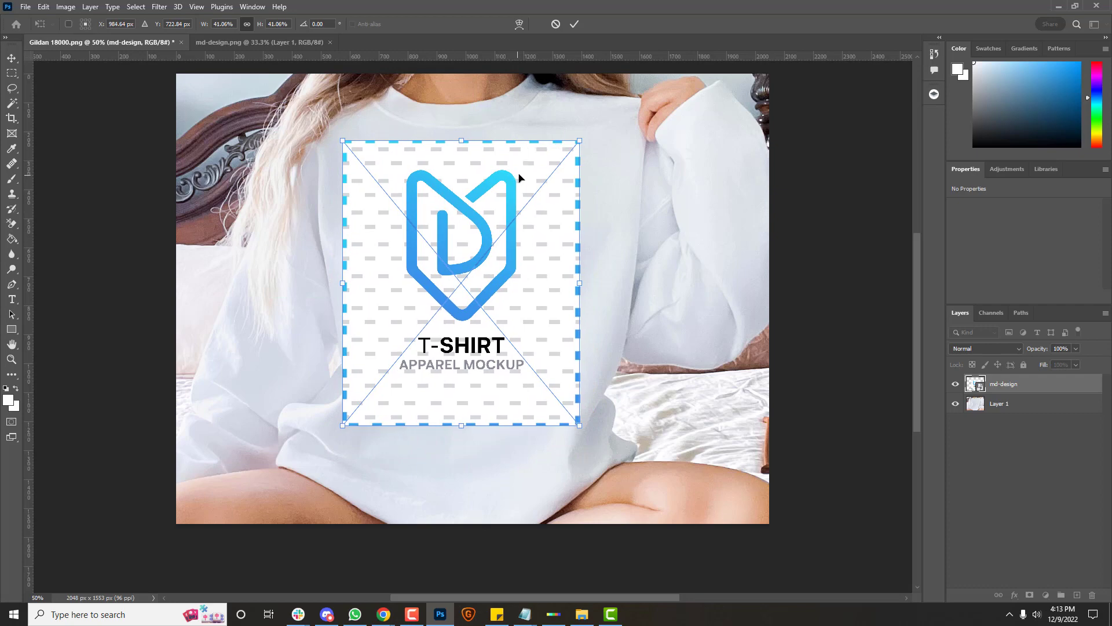
pyautogui.moveTo(579, 140); pyautogui.dragTo(566, 156)
pyautogui.moveTo(478, 186); pyautogui.dragTo(485, 177)
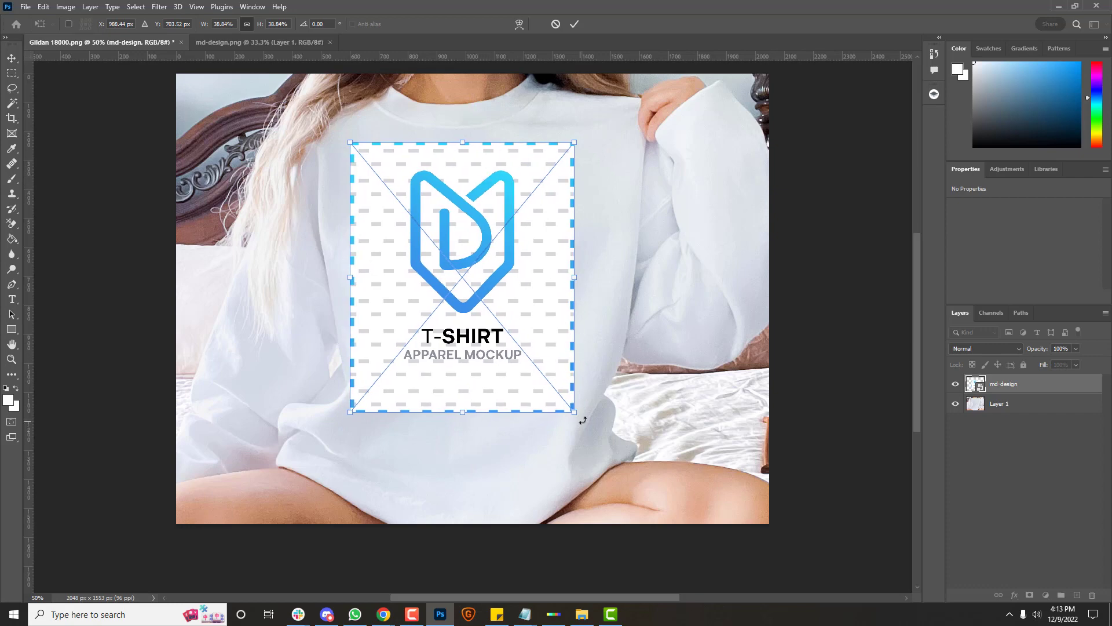
# Step: Tilt the placeholder about -1.65°, nudge it right and up, and commit the transform
pyautogui.moveTo(583, 420); pyautogui.dragTo(586, 416)
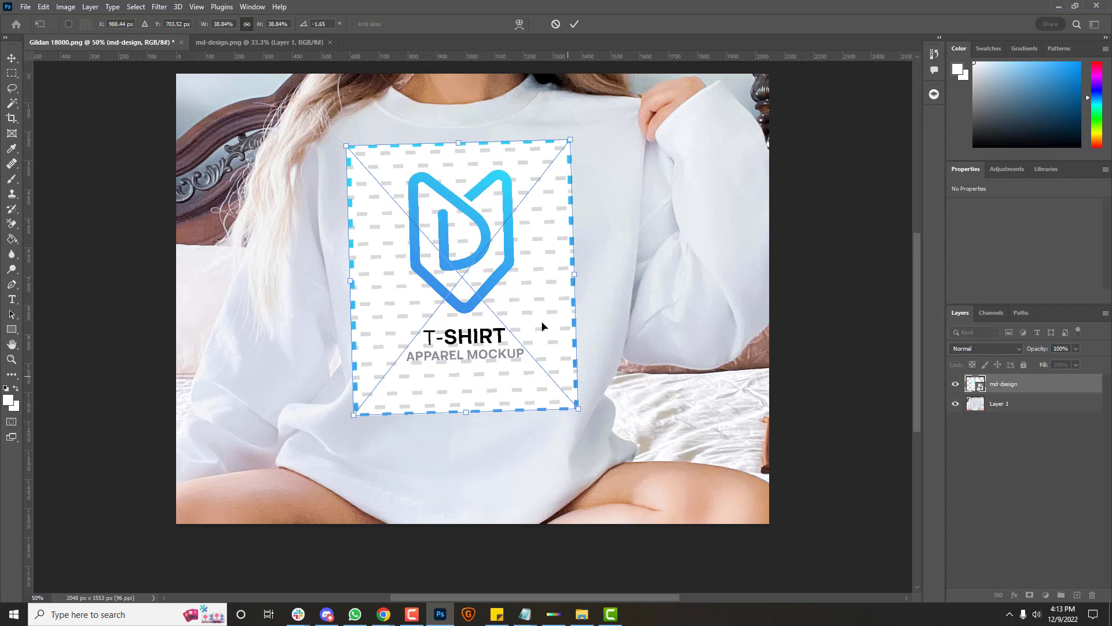
pyautogui.press('Right')
pyautogui.press('Right')
pyautogui.press('Right')
pyautogui.press('Right')
pyautogui.press('Right')
pyautogui.press('Right')
pyautogui.press('Right')
pyautogui.press('Right')
pyautogui.press('Right')
pyautogui.press('Right')
pyautogui.press('Right')
pyautogui.press('Right')
pyautogui.press('Right')
pyautogui.press('Right')
pyautogui.press('Right')
pyautogui.press('Right')
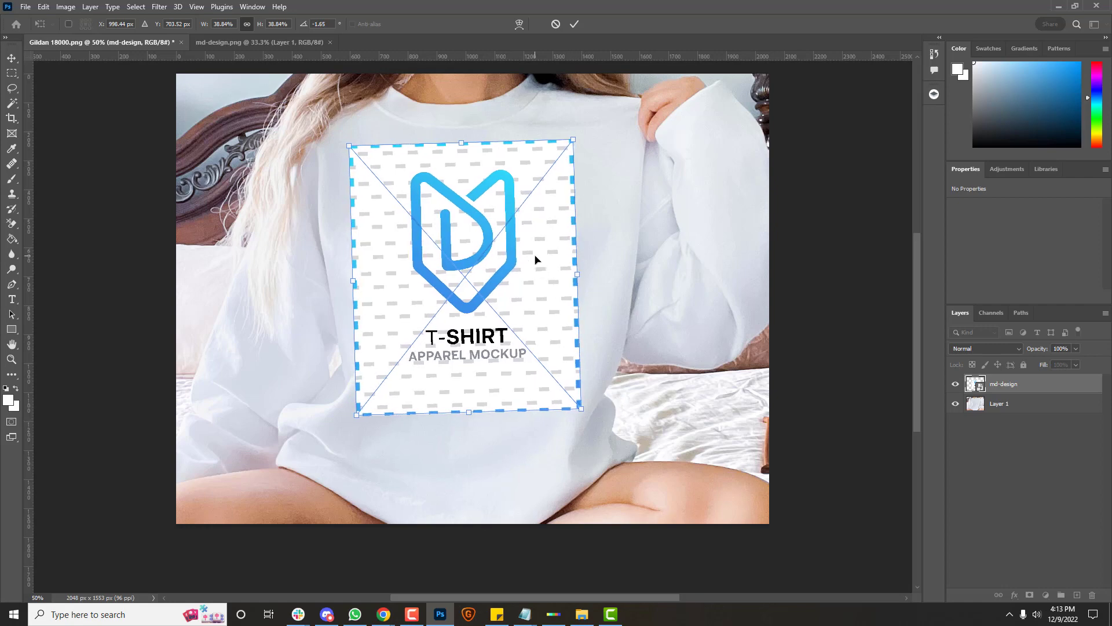
pyautogui.press('Up')
pyautogui.press('Up')
pyautogui.press('Right')
pyautogui.press('Right')
pyautogui.press('Right')
pyautogui.press('Right')
pyautogui.press('Up')
pyautogui.press('Up')
pyautogui.press('Up')
pyautogui.press('Up')
pyautogui.press('Up')
pyautogui.press('Up')
pyautogui.press('Up')
pyautogui.press('Up')
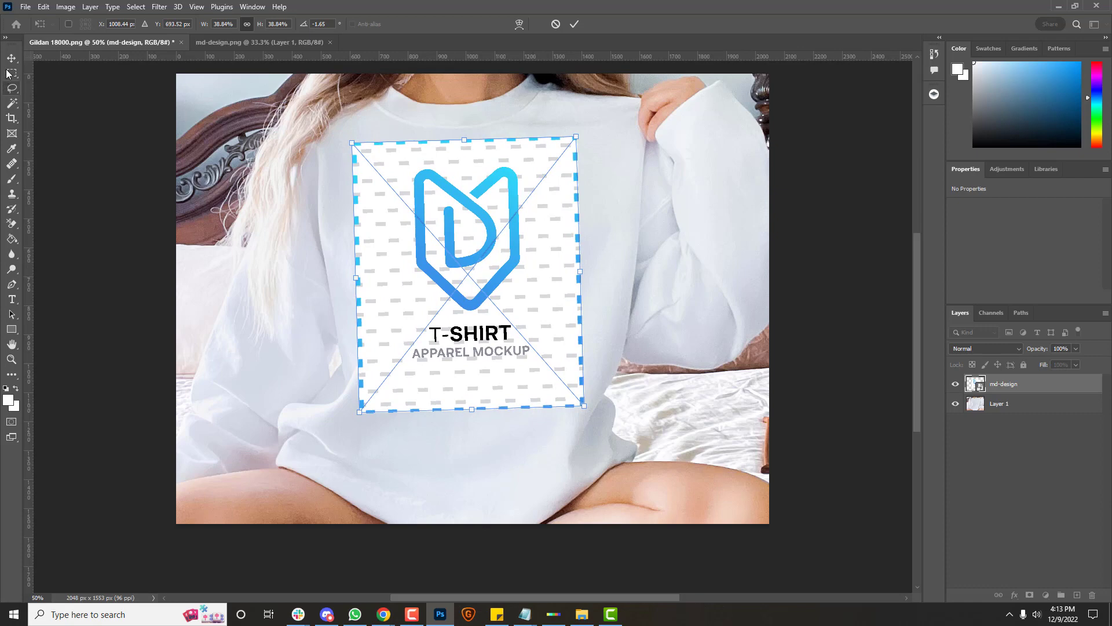
pyautogui.press('Return')
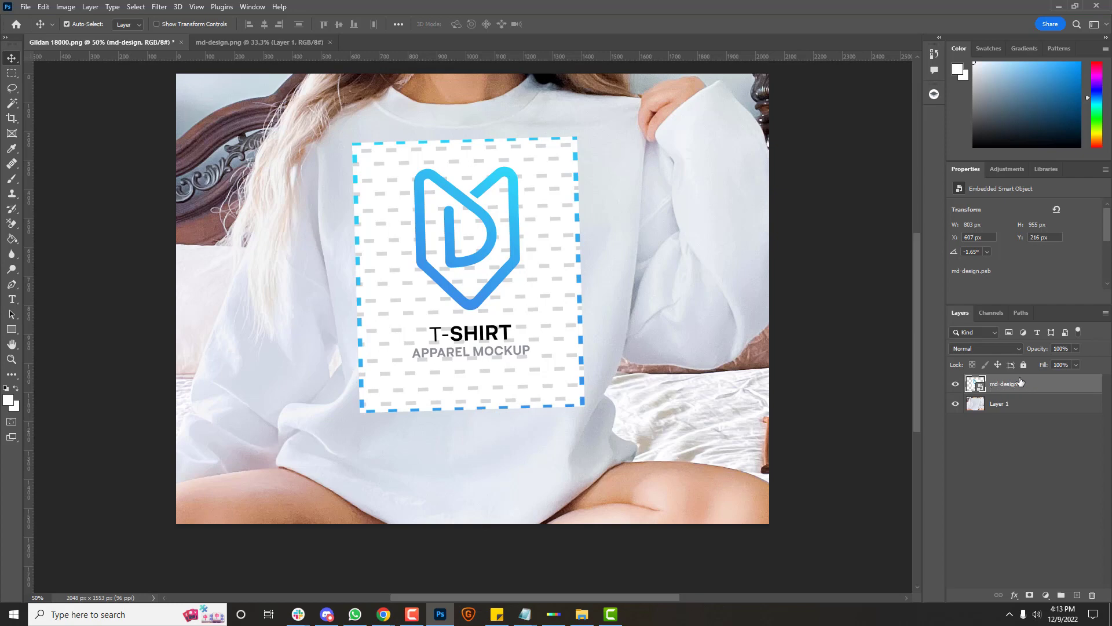
# Step: Set the md-design layer's opacity to 80%
pyautogui.click(1061, 348)
pyautogui.write('80')
pyautogui.press('Return')
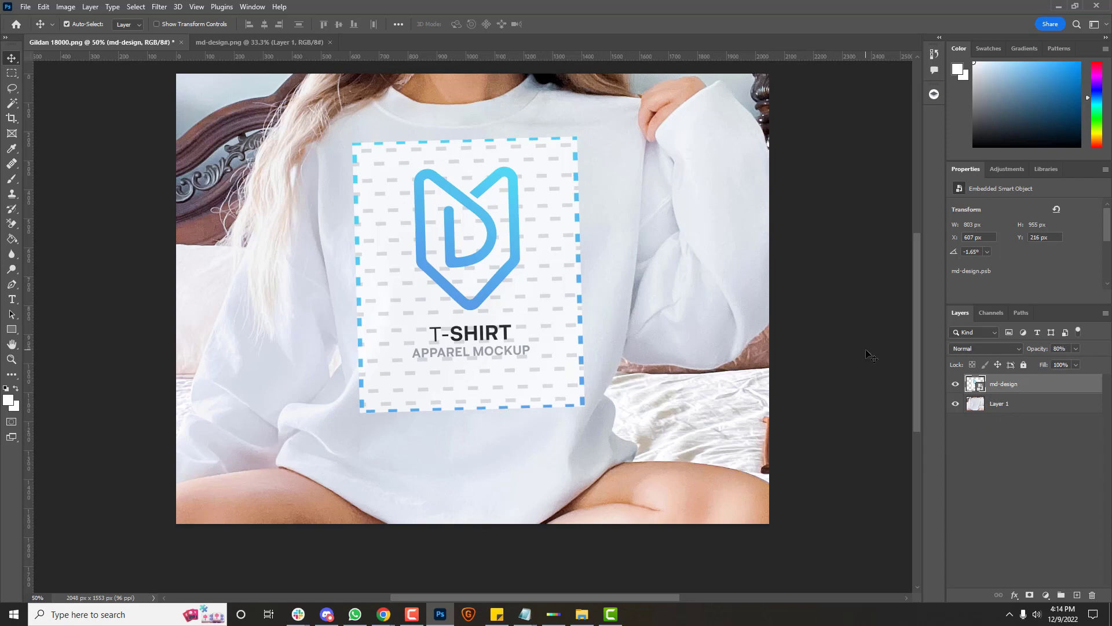
# Step: Save the mockup as Gildan 18000.psd in Photoshop format, accepting the Format Options
pyautogui.click(26, 7)
pyautogui.click(52, 150)
pyautogui.click(133, 251)
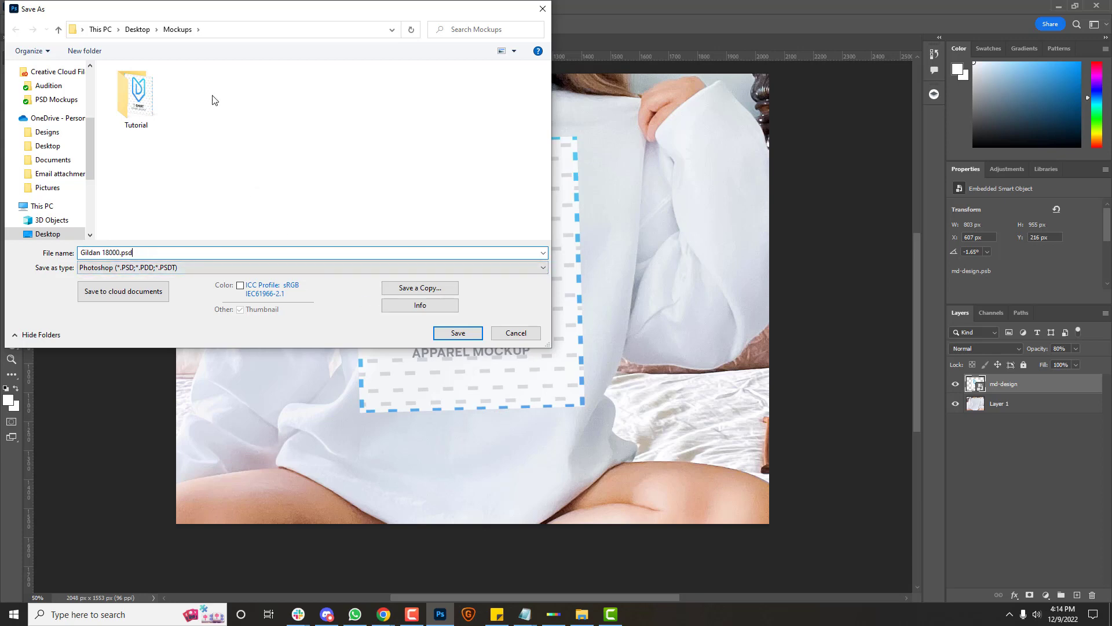
pyautogui.click(450, 339)
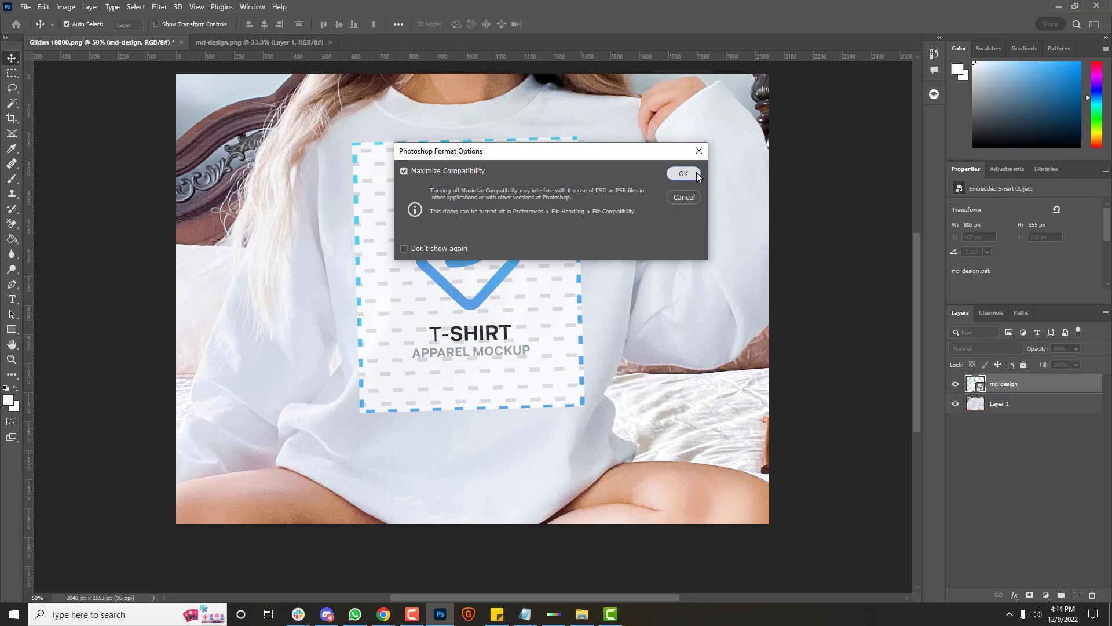
pyautogui.click(684, 174)
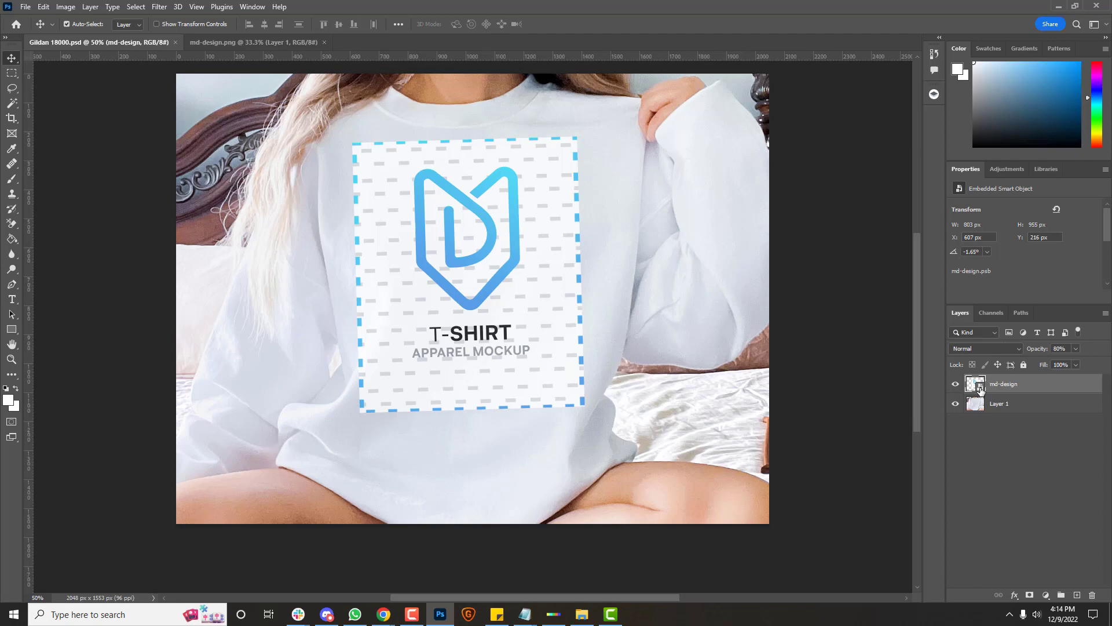
# Step: Inside the md-design smart object, hide the placeholder and place 5-Fall.png as embedded artwork
pyautogui.doubleClick(980, 390)
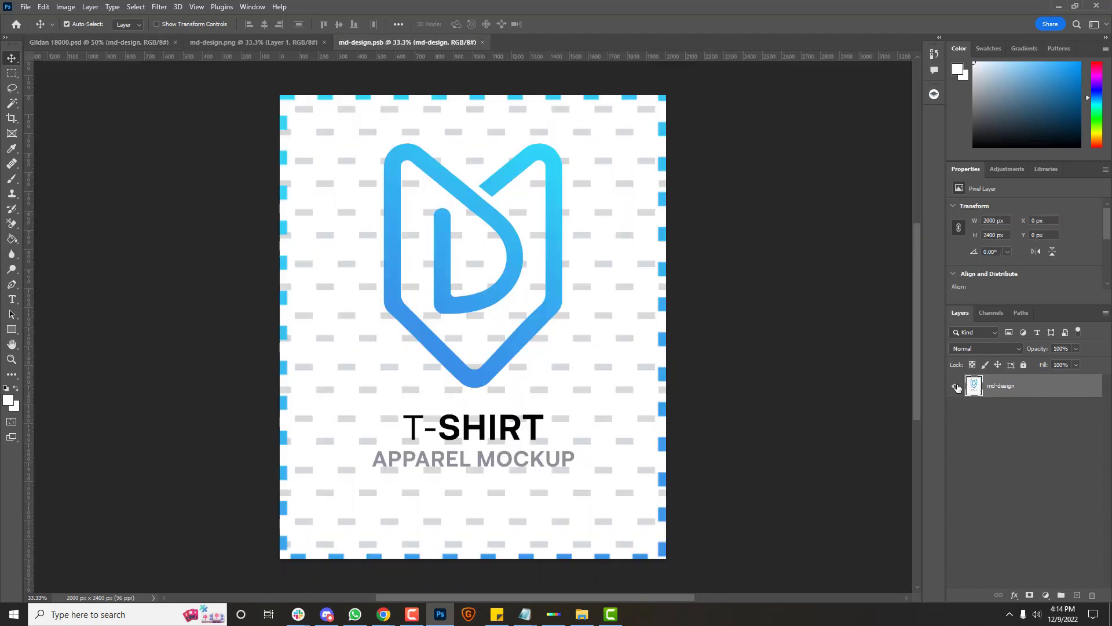
pyautogui.click(956, 386)
pyautogui.click(25, 6)
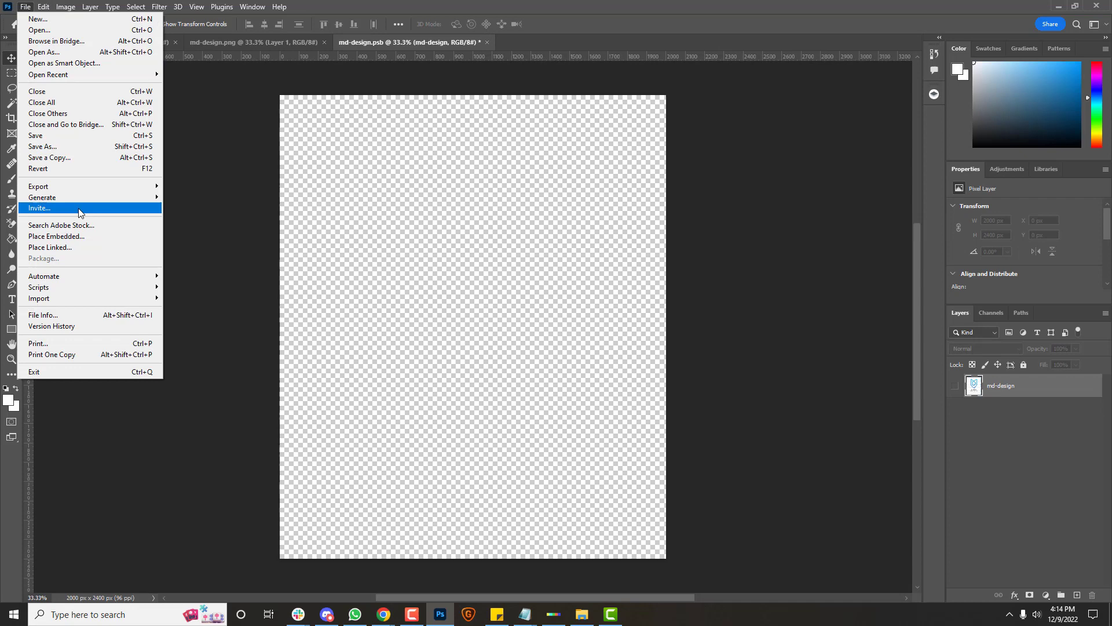
pyautogui.click(76, 237)
pyautogui.doubleClick(203, 100)
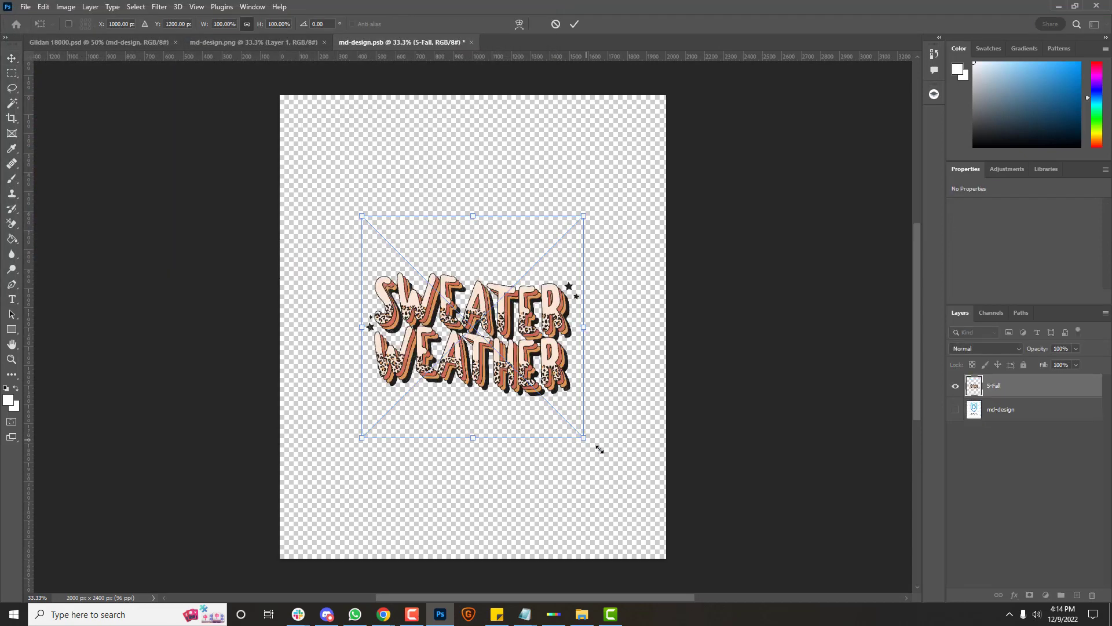
# Step: Scale and position the Sweater Weather artwork across the canvas, then save the smart object
pyautogui.moveTo(599, 449); pyautogui.dragTo(693, 524)
pyautogui.moveTo(451, 511); pyautogui.dragTo(381, 343)
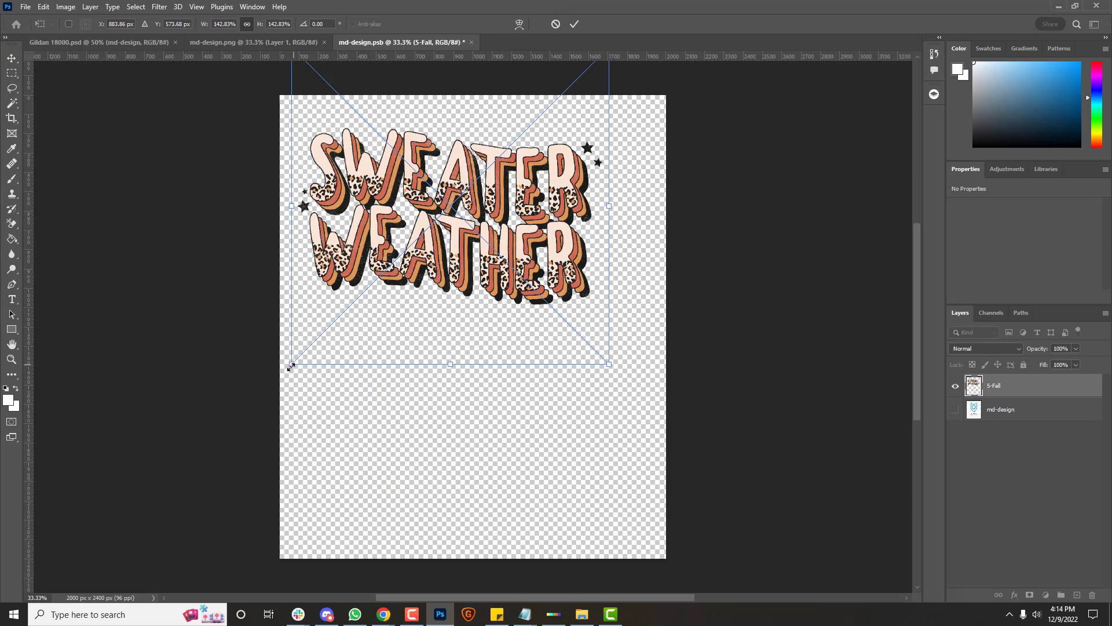
pyautogui.moveTo(291, 365); pyautogui.dragTo(173, 479)
pyautogui.moveTo(339, 391); pyautogui.dragTo(422, 347)
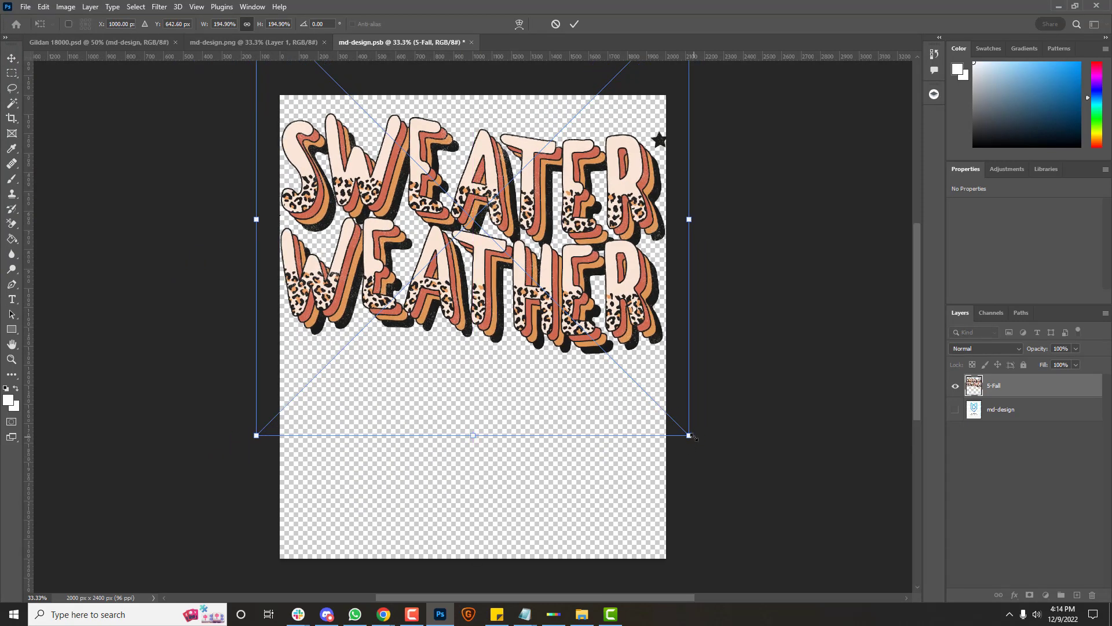
pyautogui.moveTo(689, 435); pyautogui.dragTo(665, 403)
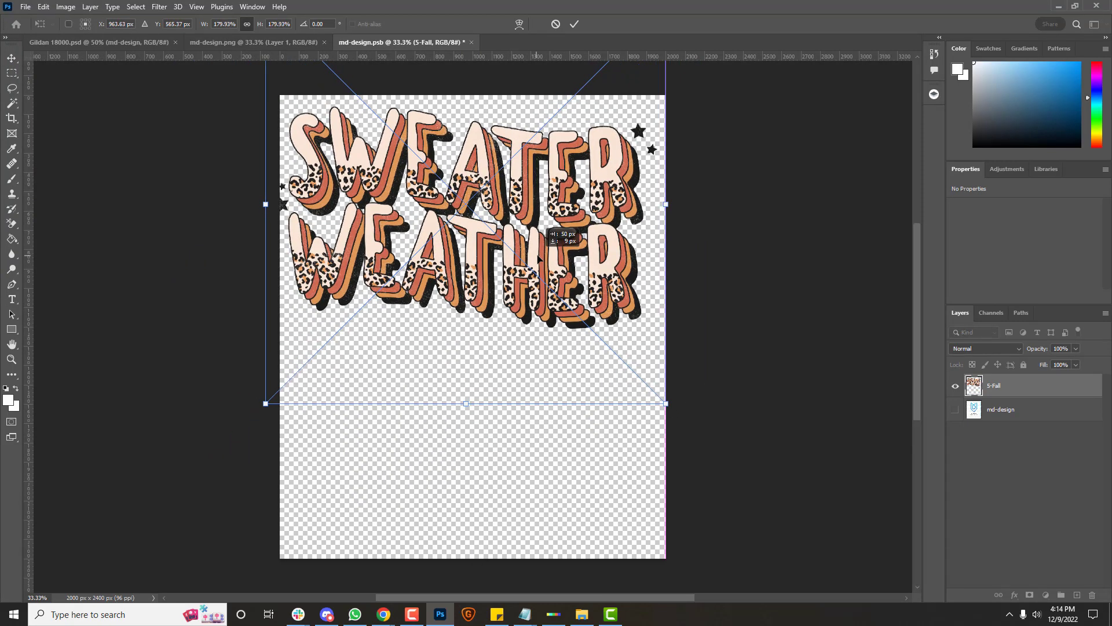
pyautogui.click(5, 58)
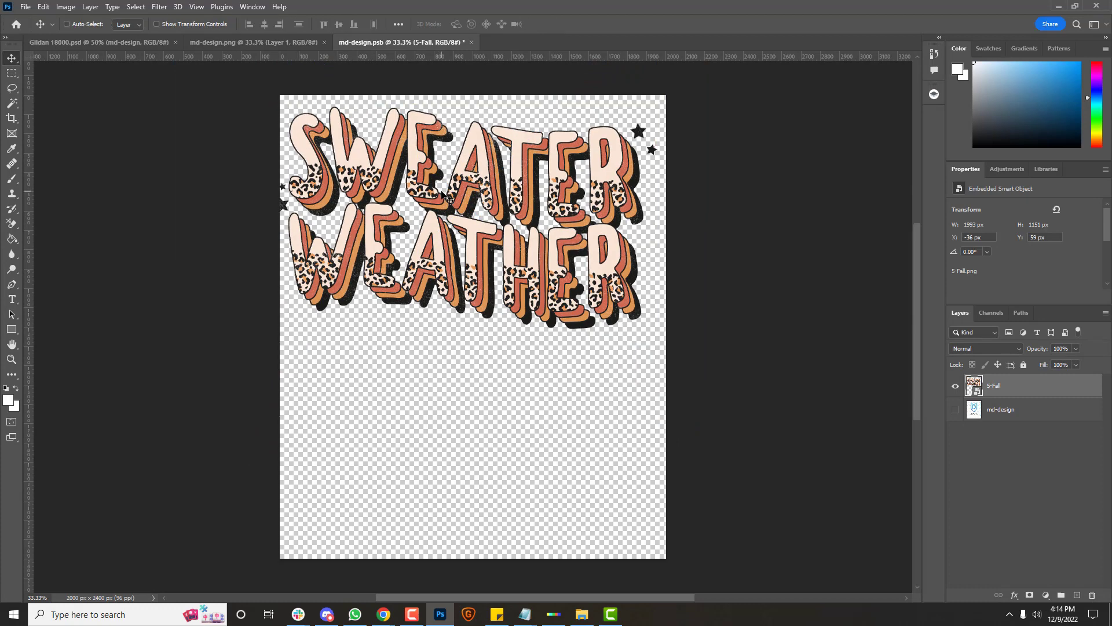
pyautogui.hotkey('ctrl', 't')
pyautogui.moveTo(667, 402); pyautogui.dragTo(653, 385)
pyautogui.moveTo(441, 207); pyautogui.dragTo(456, 206)
pyautogui.press('Return')
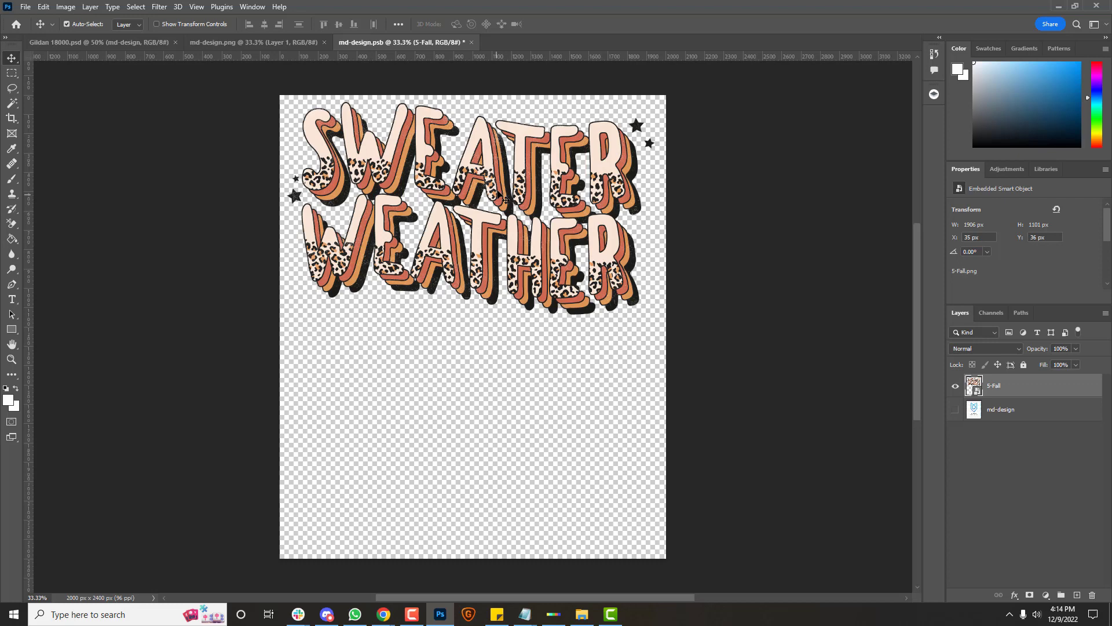
pyautogui.hotkey('ctrl', 's')
# Step: Return to the Gildan 18000 mockup, select the saved PSD, and bring up MyDesigns' Mockups page
pyautogui.click(141, 47)
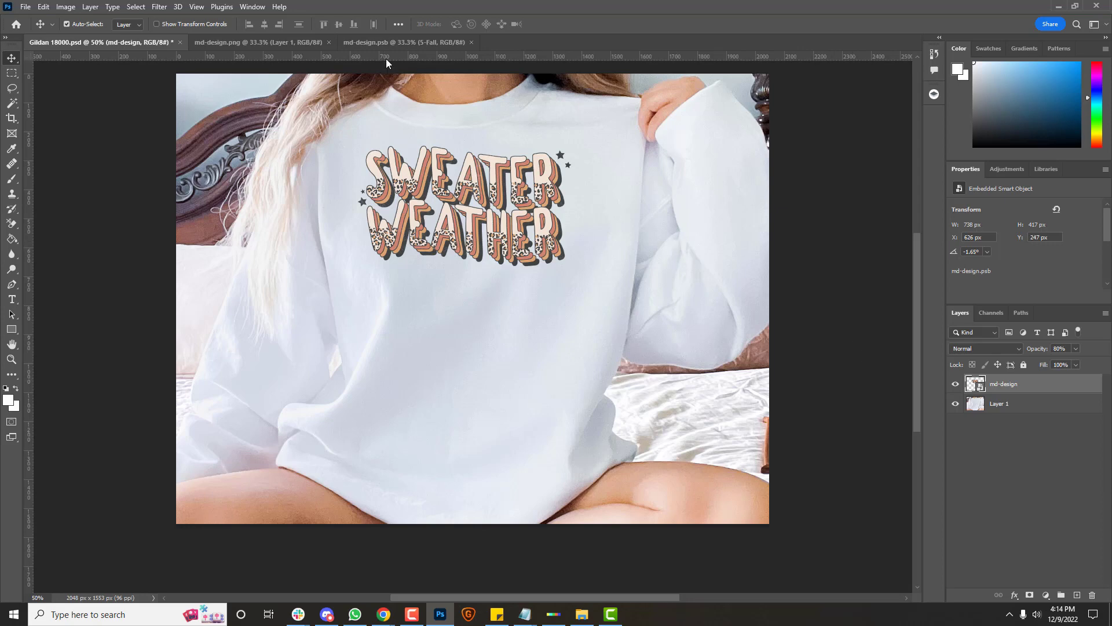
pyautogui.click(1055, 7)
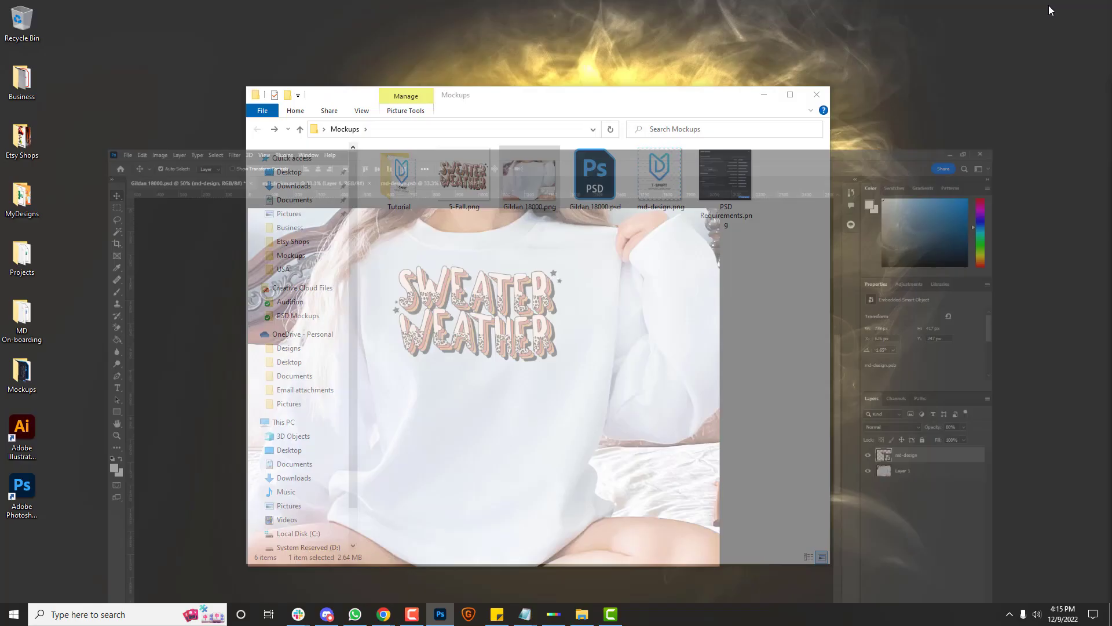
pyautogui.click(595, 196)
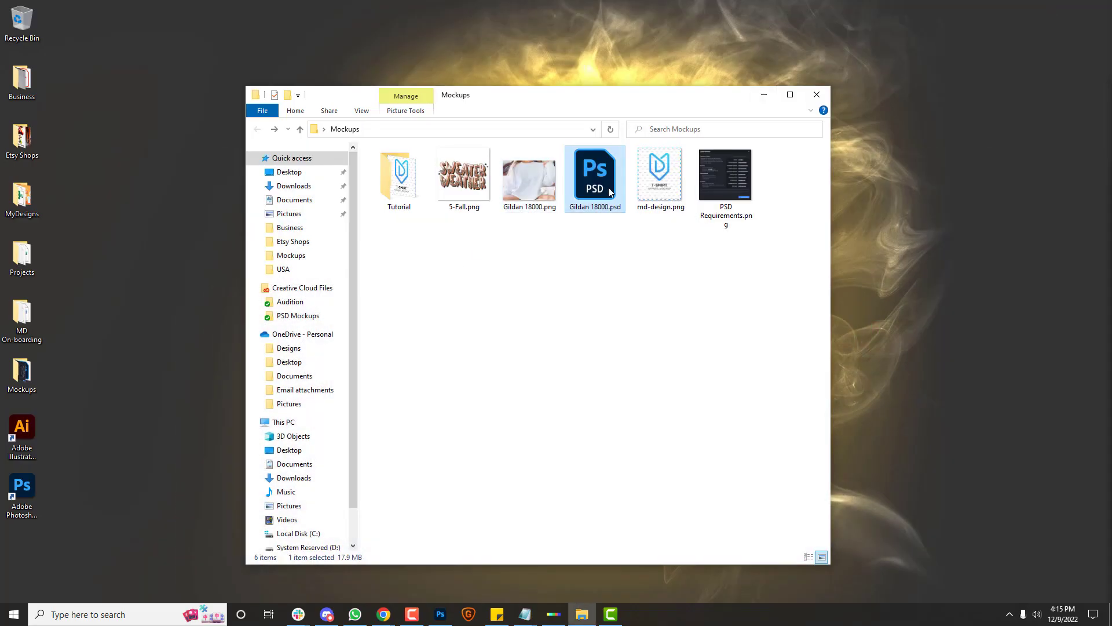
pyautogui.click(383, 614)
pyautogui.click(505, 584)
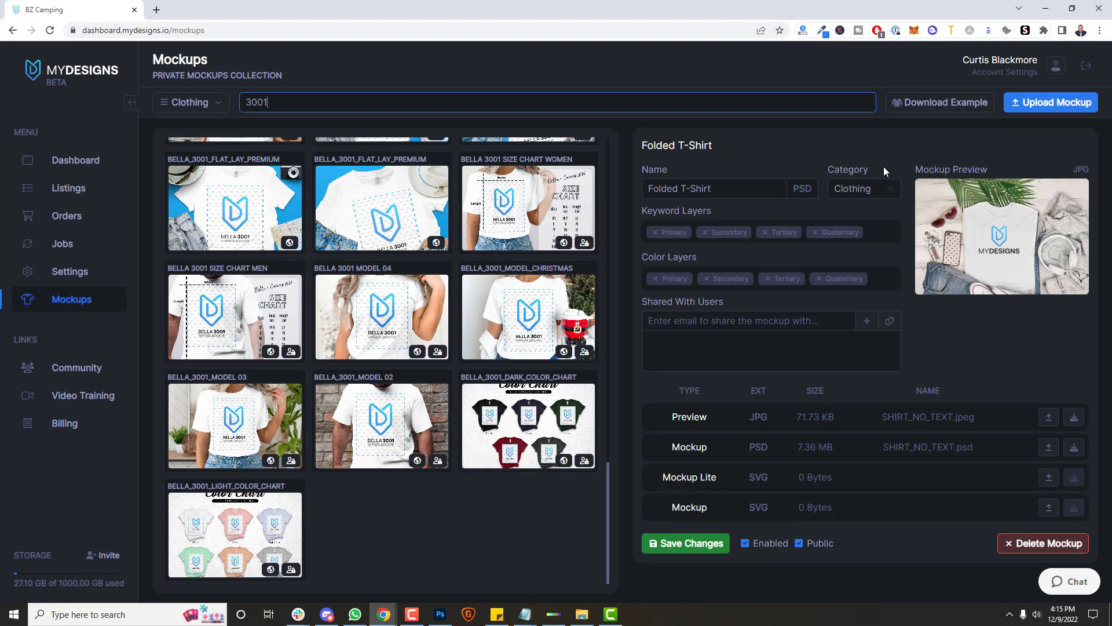
# Step: Open the Upload Mockup form and highlight the required Design feature's md-design layer name
pyautogui.click(1053, 107)
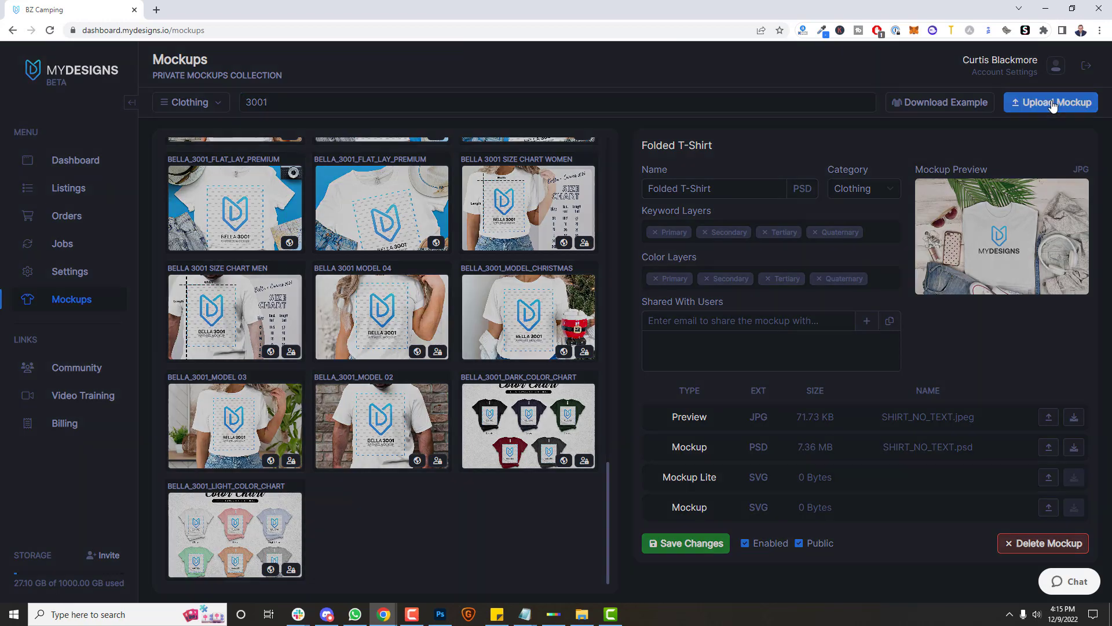
pyautogui.moveTo(625, 130); pyautogui.dragTo(742, 395)
pyautogui.click(643, 154)
pyautogui.doubleClick(643, 152)
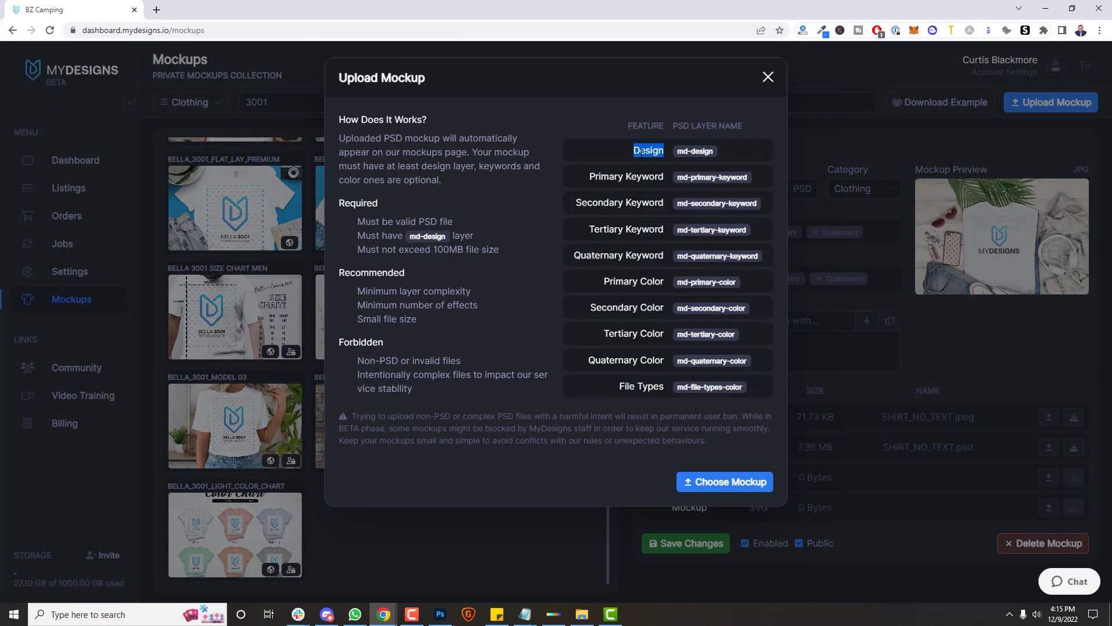
pyautogui.moveTo(684, 152); pyautogui.dragTo(746, 162)
pyautogui.click(718, 154)
# Step: Note the md-primary-keyword layer name, then choose Gildan 18000.psd as the mockup file
pyautogui.moveTo(677, 177); pyautogui.dragTo(749, 177)
pyautogui.click(681, 282)
pyautogui.click(722, 486)
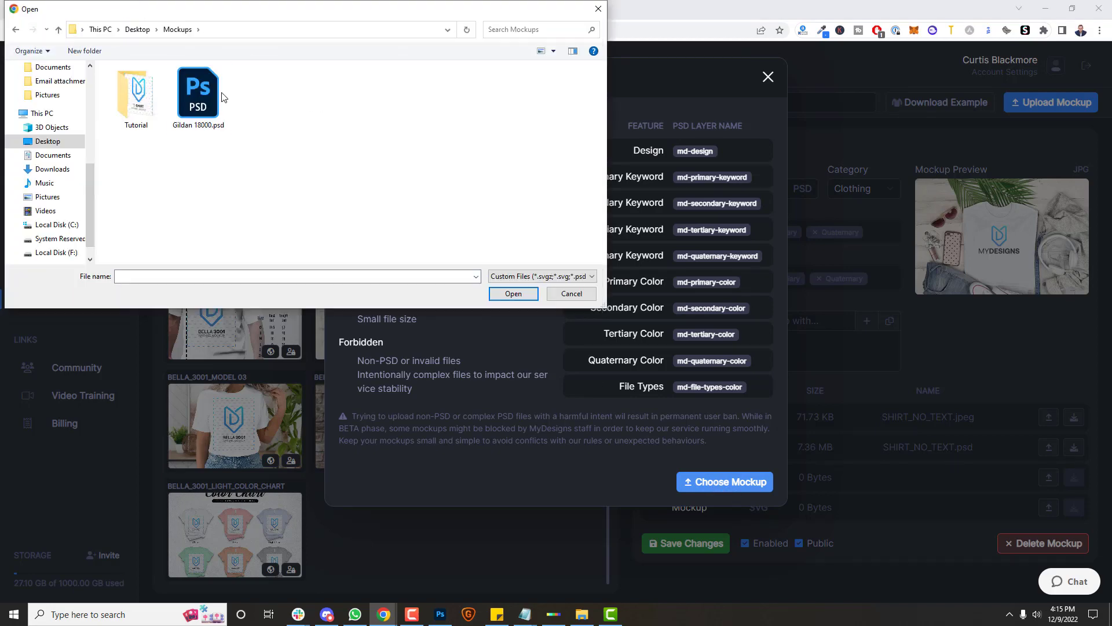
pyautogui.doubleClick(192, 90)
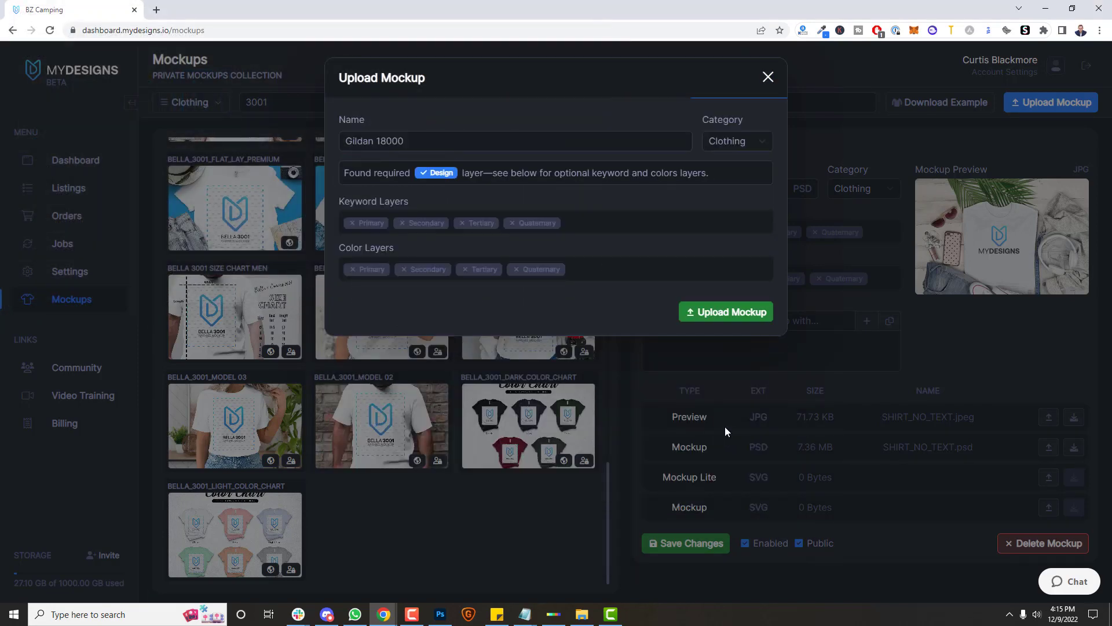
# Step: Upload the Gildan 18000 TEST sweatshirt mockup, keeping its category set to Clothing
pyautogui.click(447, 140)
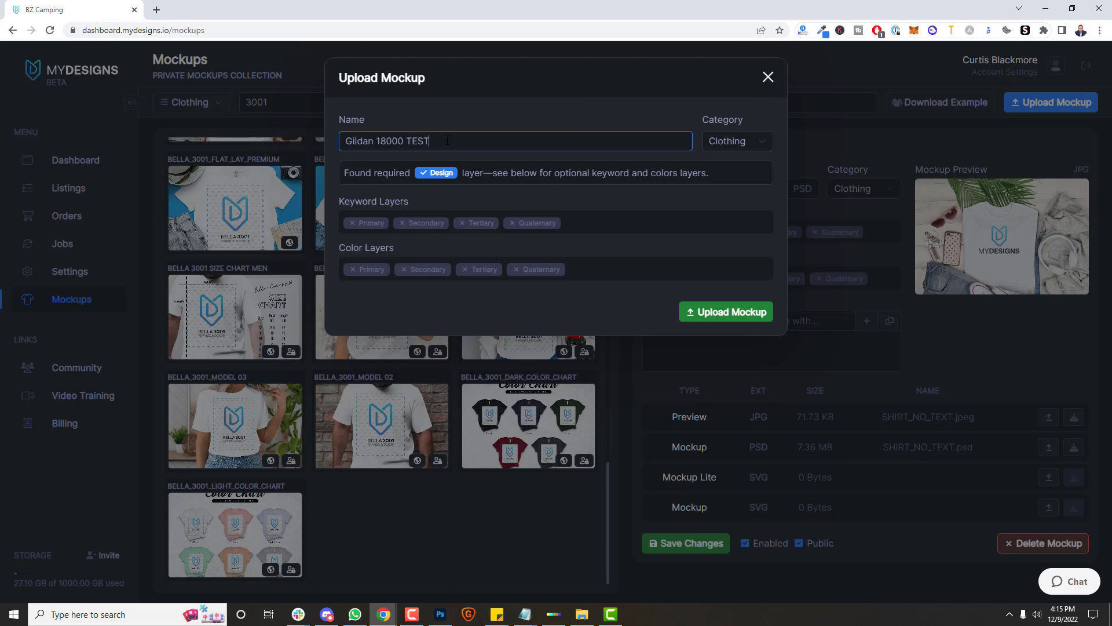
pyautogui.click(739, 141)
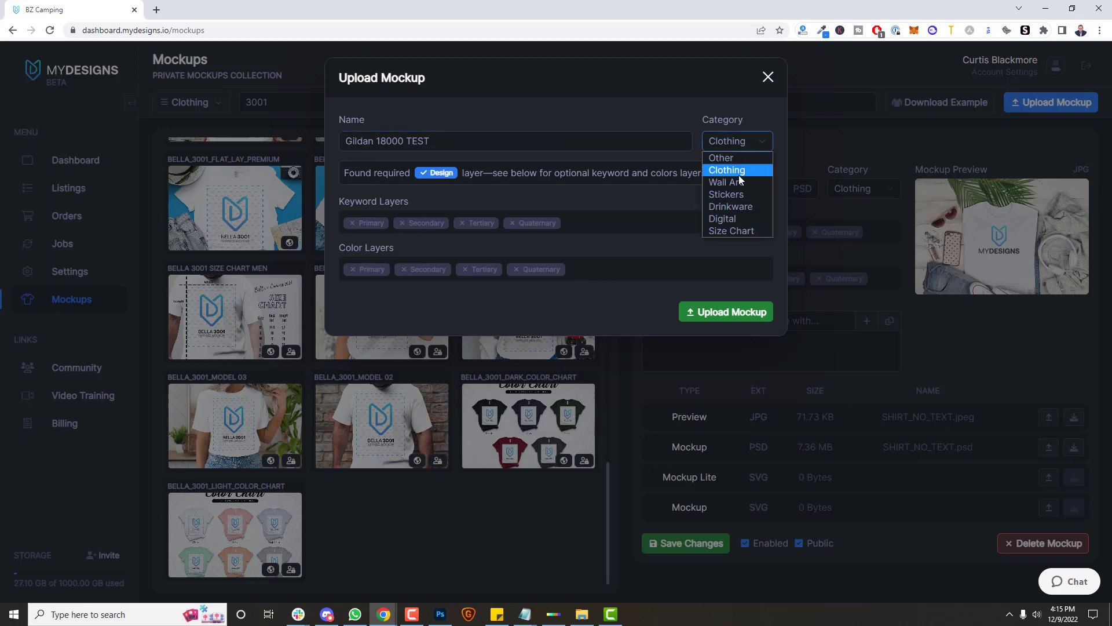
pyautogui.click(743, 167)
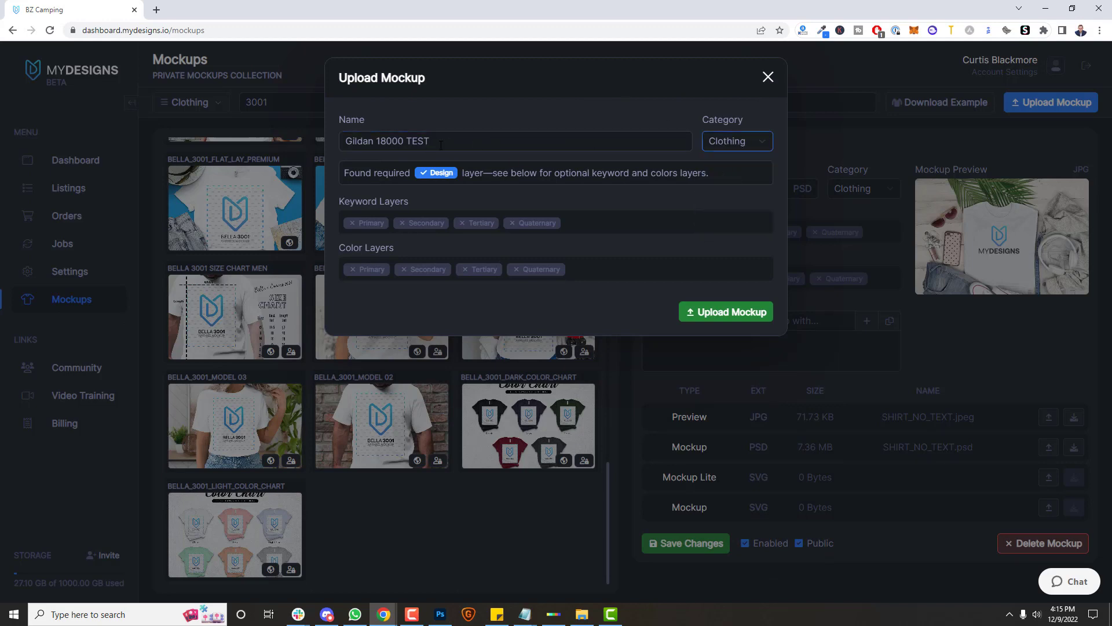
pyautogui.click(740, 321)
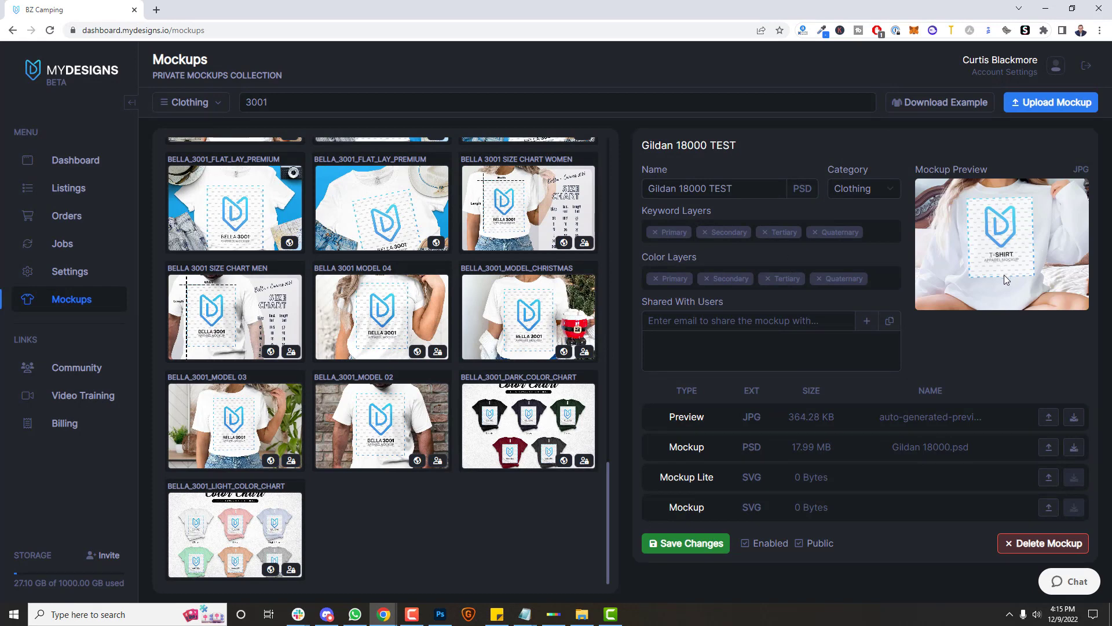
# Step: Enable and save the mockup, adding then removing a share email so no users remain
pyautogui.click(746, 544)
pyautogui.click(718, 544)
pyautogui.click(769, 326)
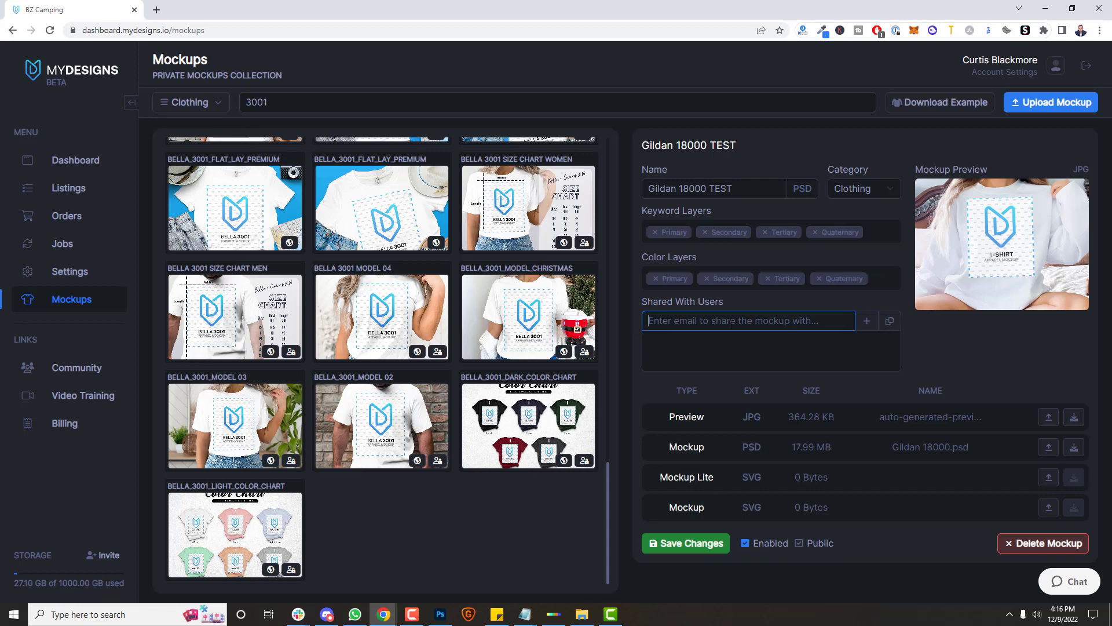
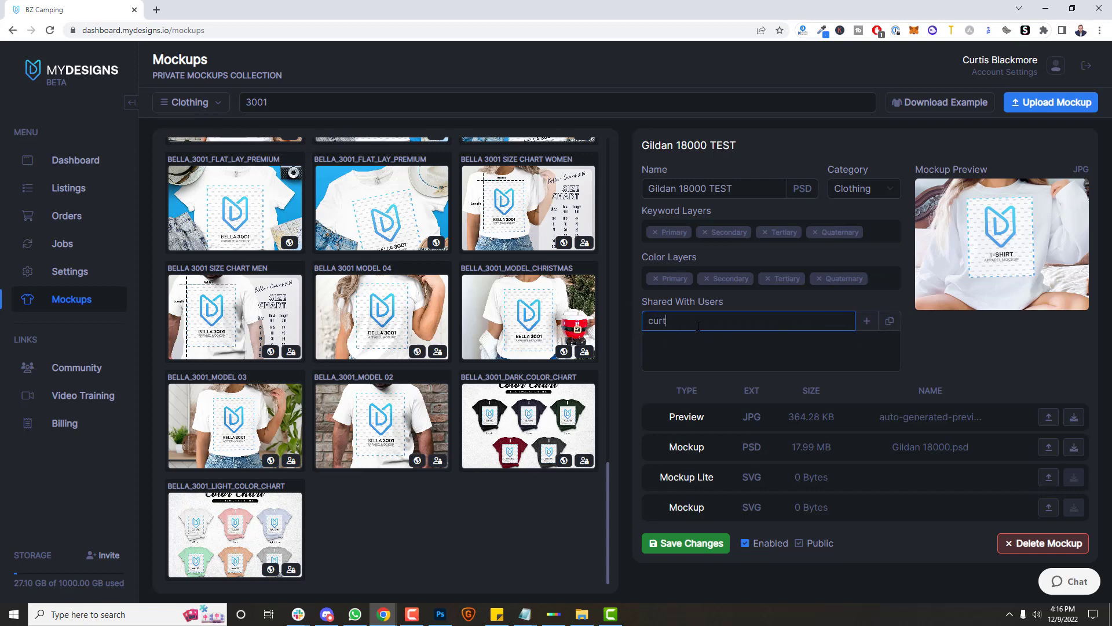
pyautogui.press('Return')
pyautogui.click(687, 549)
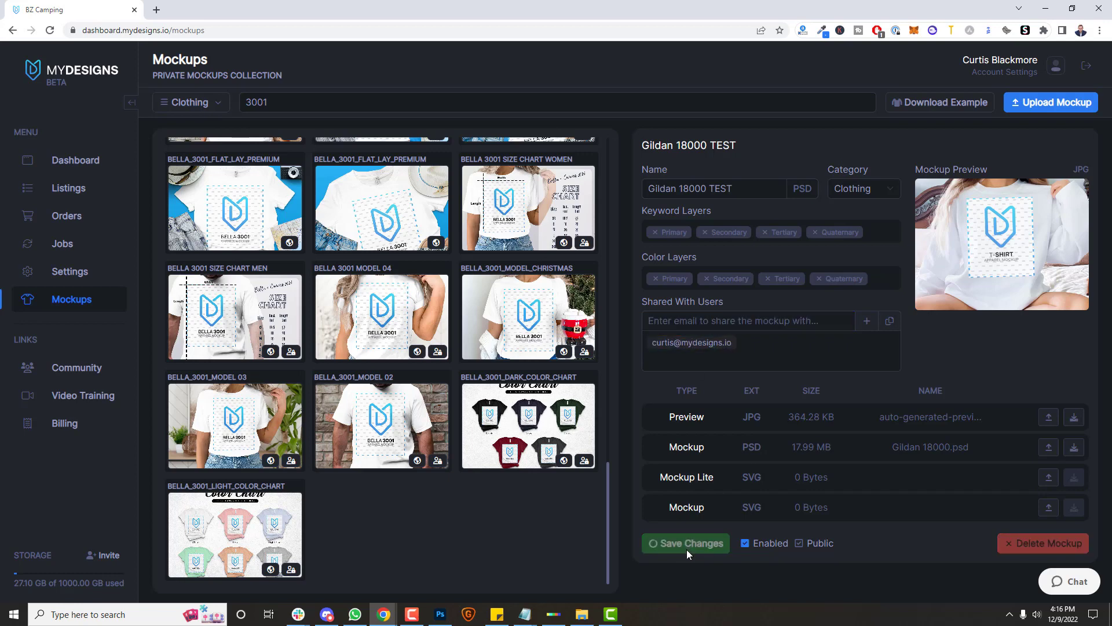
pyautogui.click(694, 345)
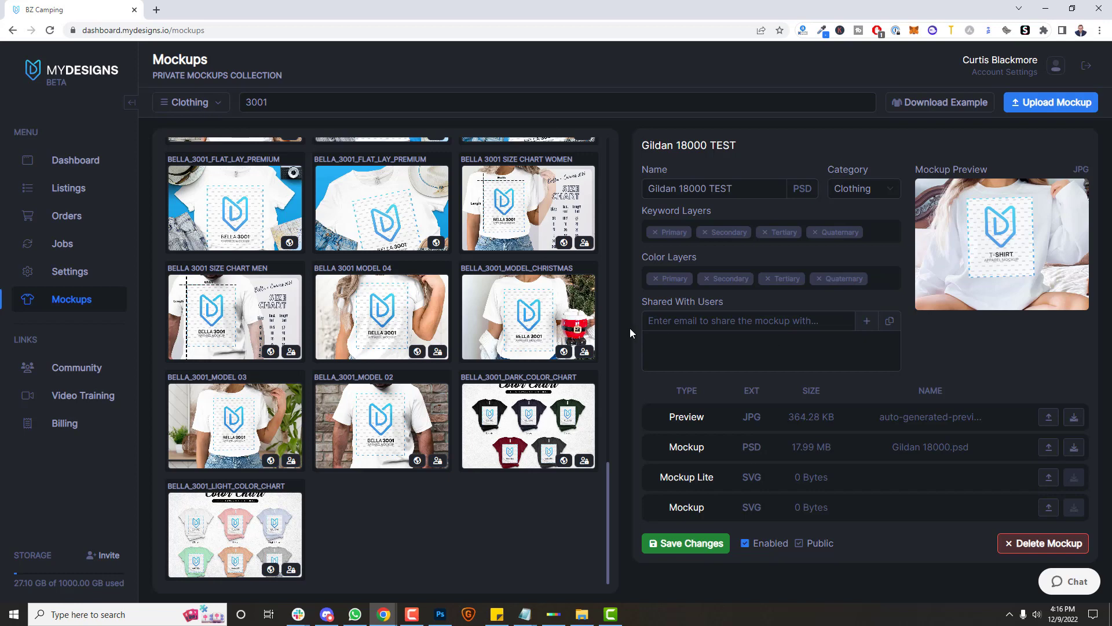
# Step: Select all six listings on the Listings page and open their bulk actions
pyautogui.click(68, 189)
pyautogui.click(192, 106)
pyautogui.click(186, 128)
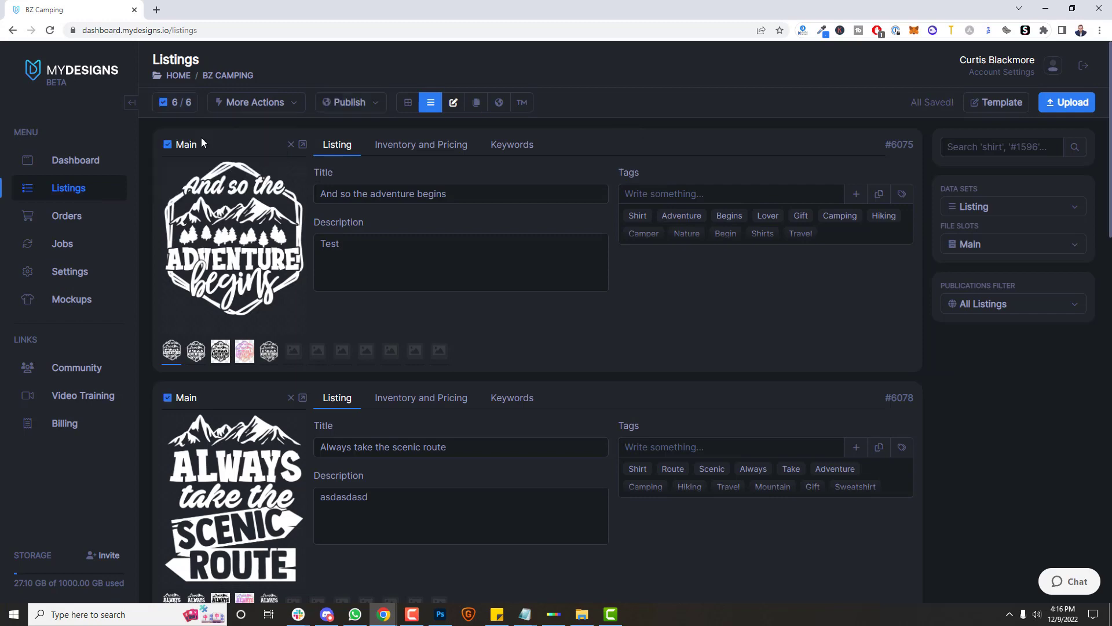
pyautogui.click(246, 104)
# Step: Pick the Gildan 18000 TEST mockup (search BZC-TE18000 T), use slot Mockup 1, and preview
pyautogui.click(257, 318)
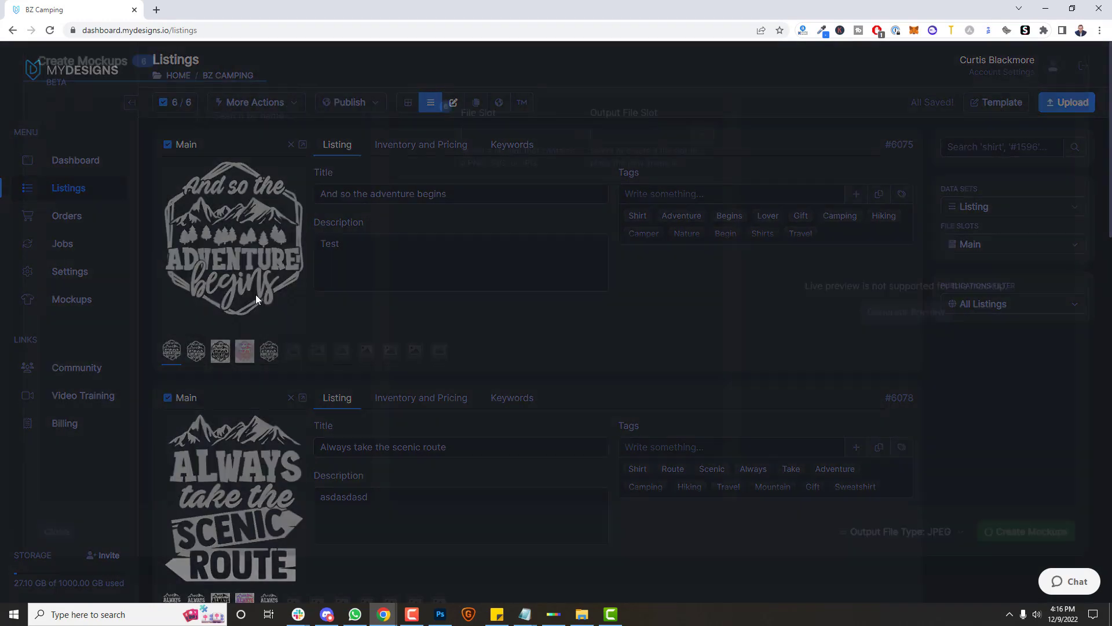
pyautogui.write('BZC-TE')
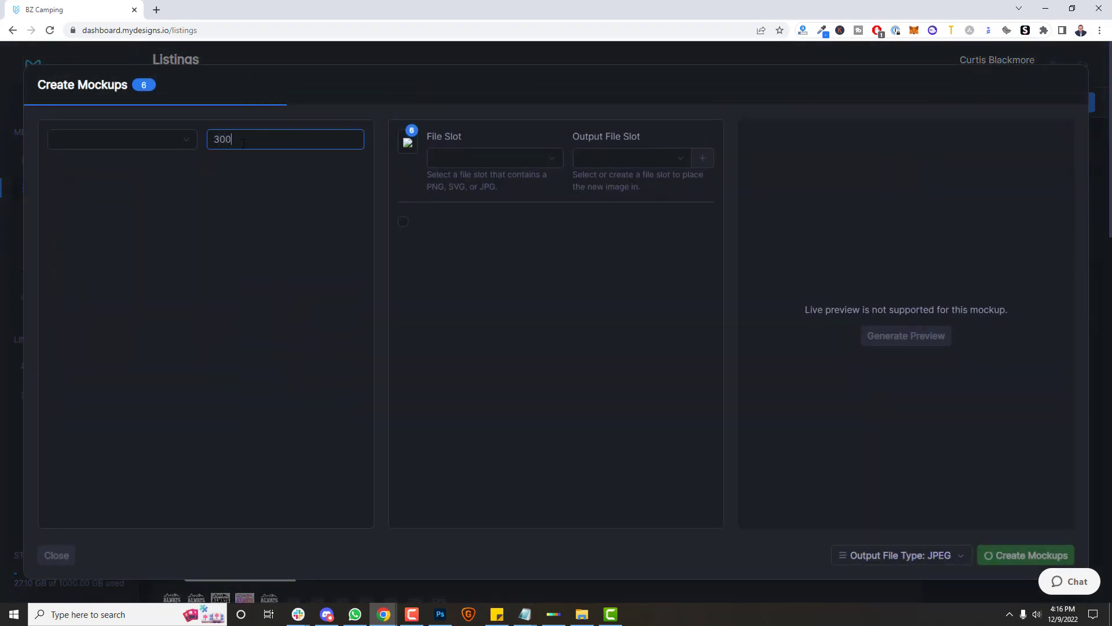
pyautogui.write('18000 TEST')
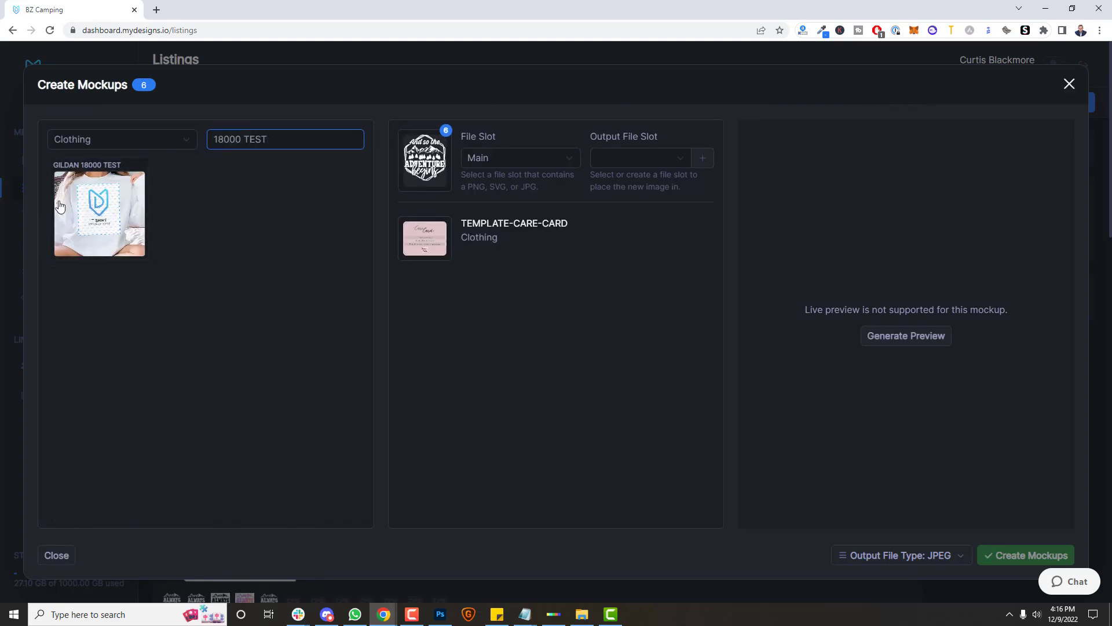
pyautogui.click(87, 200)
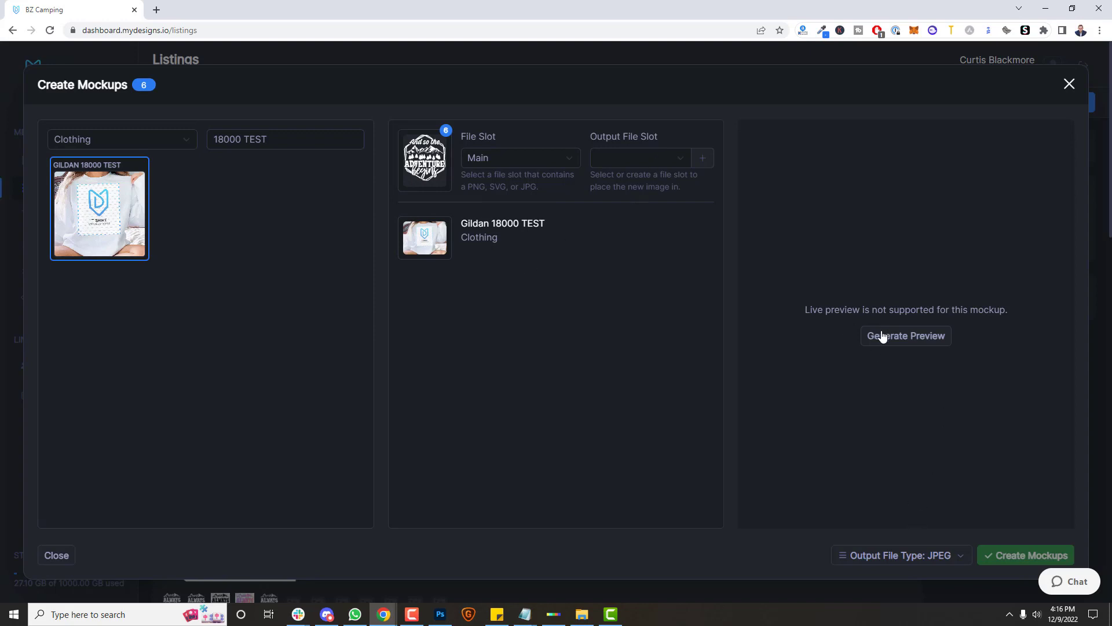
pyautogui.click(531, 158)
pyautogui.click(522, 199)
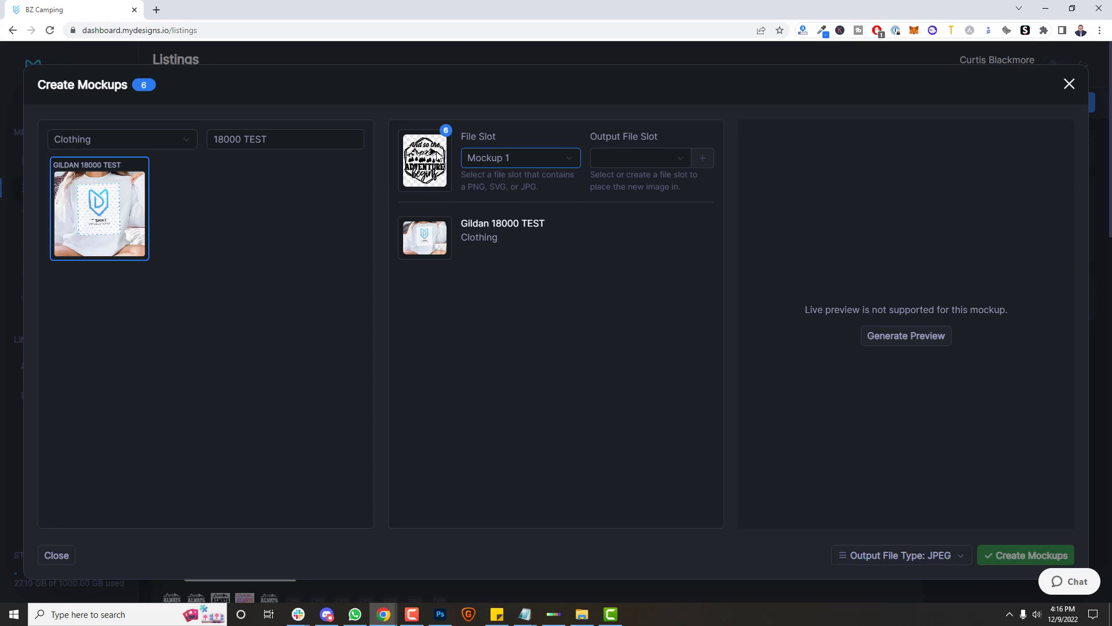
pyautogui.click(918, 340)
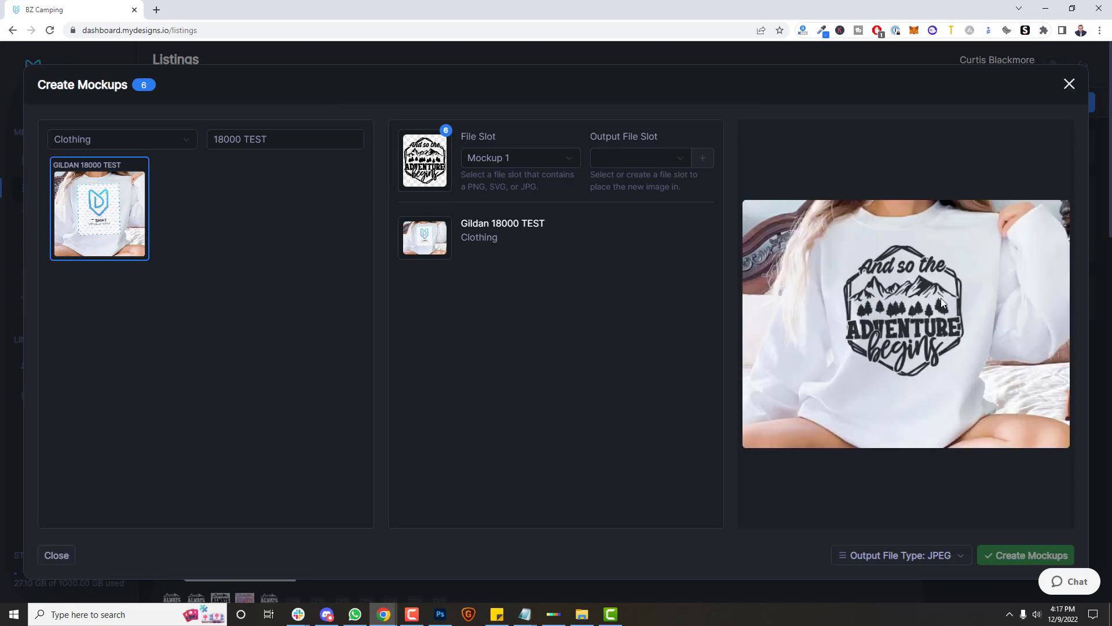
# Step: Try naming a new output slot M1, then discard it because the name is taken
pyautogui.click(656, 159)
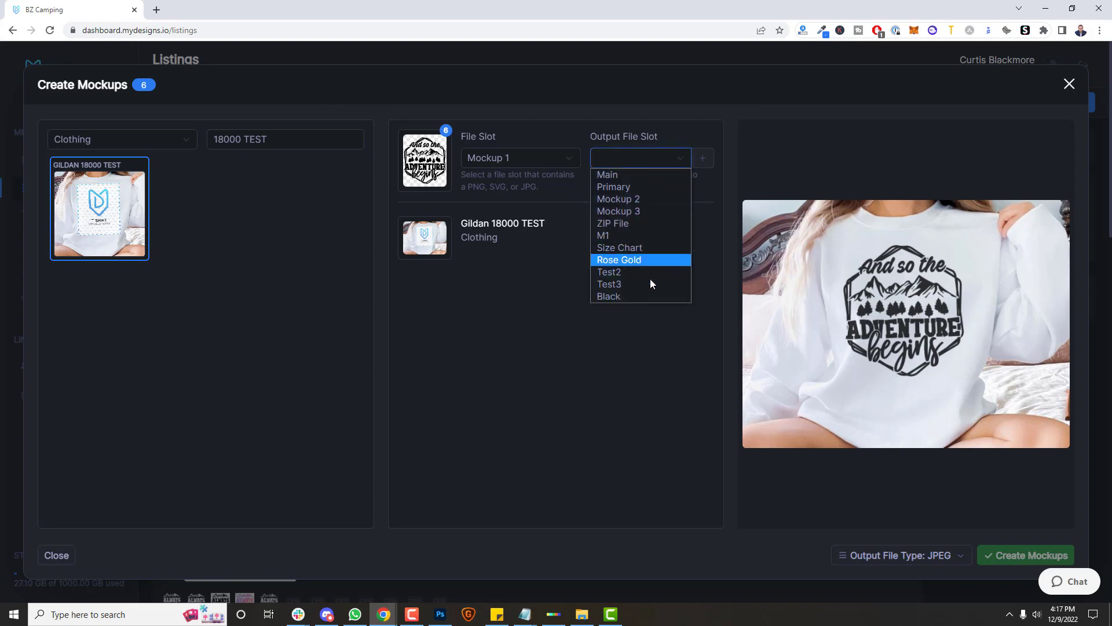
pyautogui.click(702, 158)
pyautogui.tripleClick(623, 158)
pyautogui.write('M')
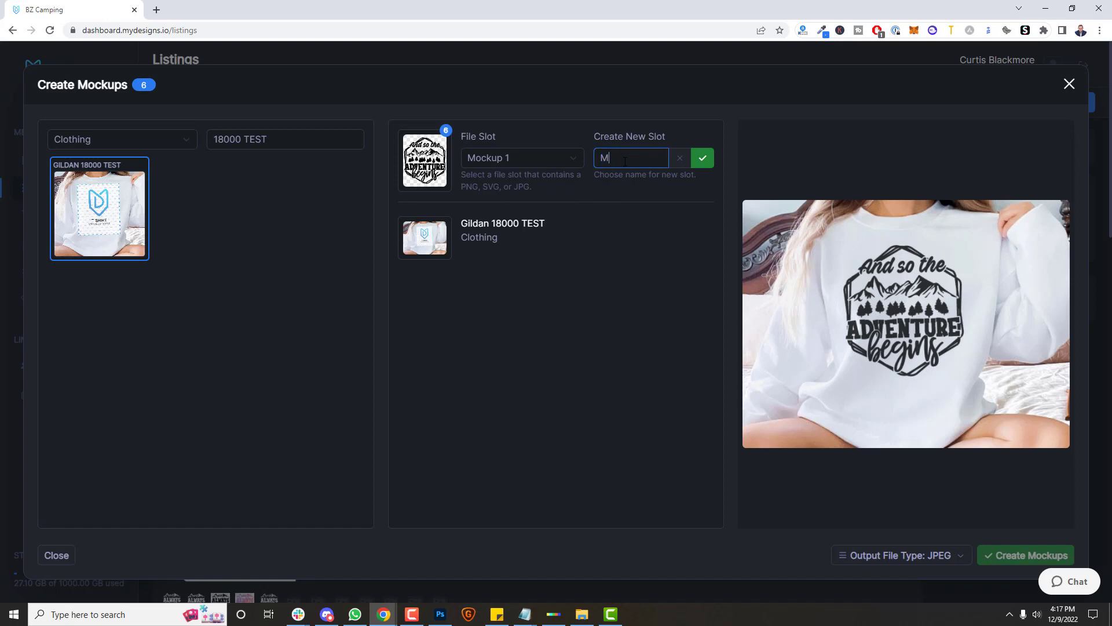
pyautogui.write('1')
pyautogui.click(701, 157)
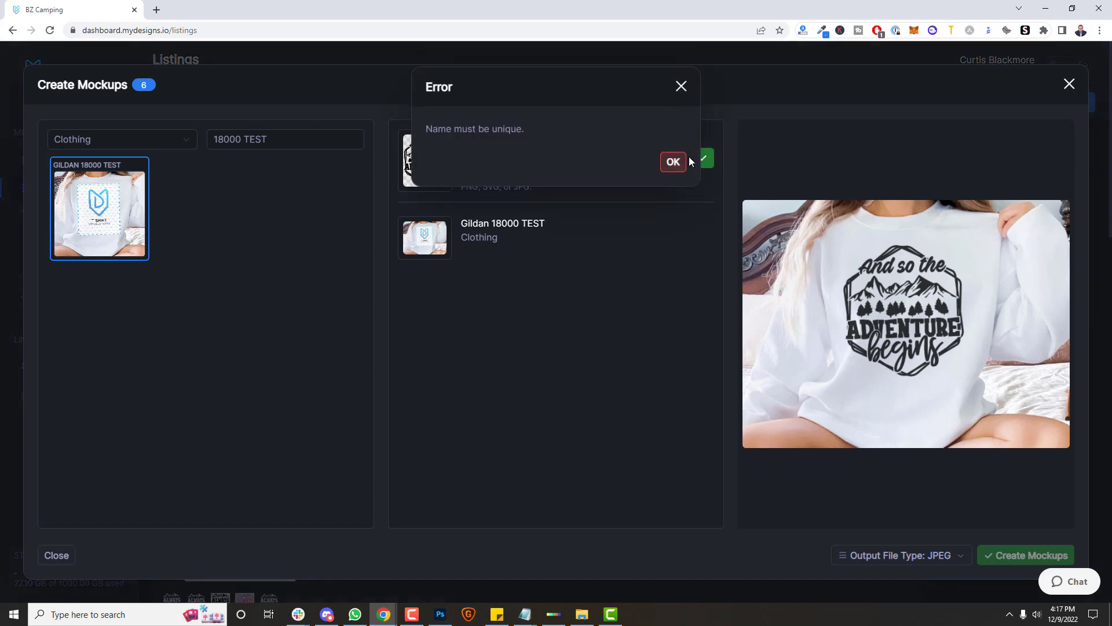
pyautogui.click(673, 164)
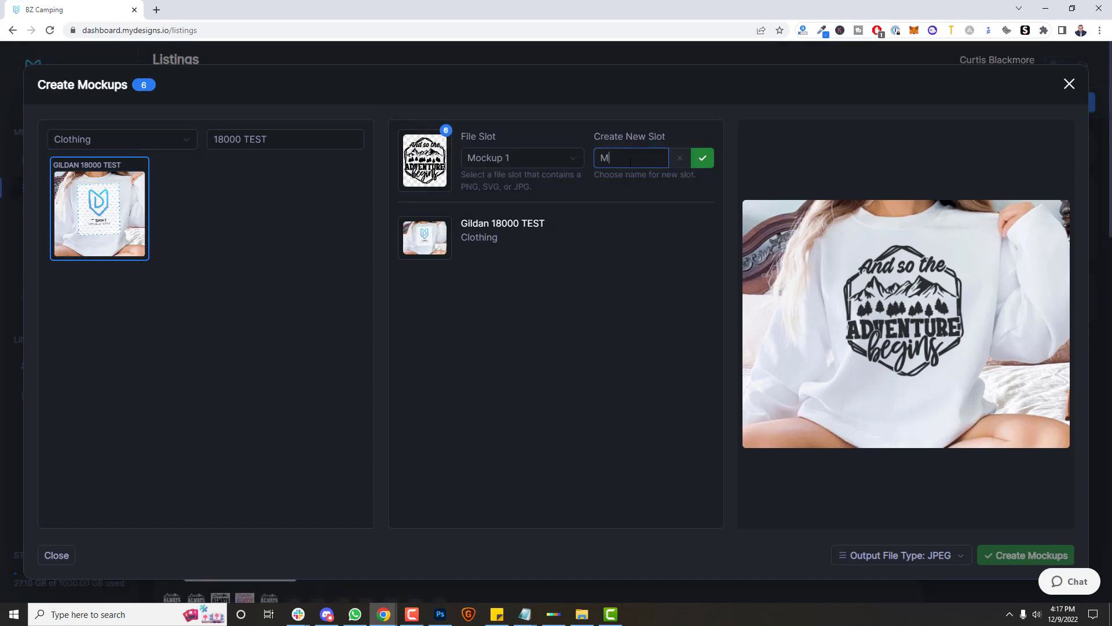
pyautogui.click(681, 158)
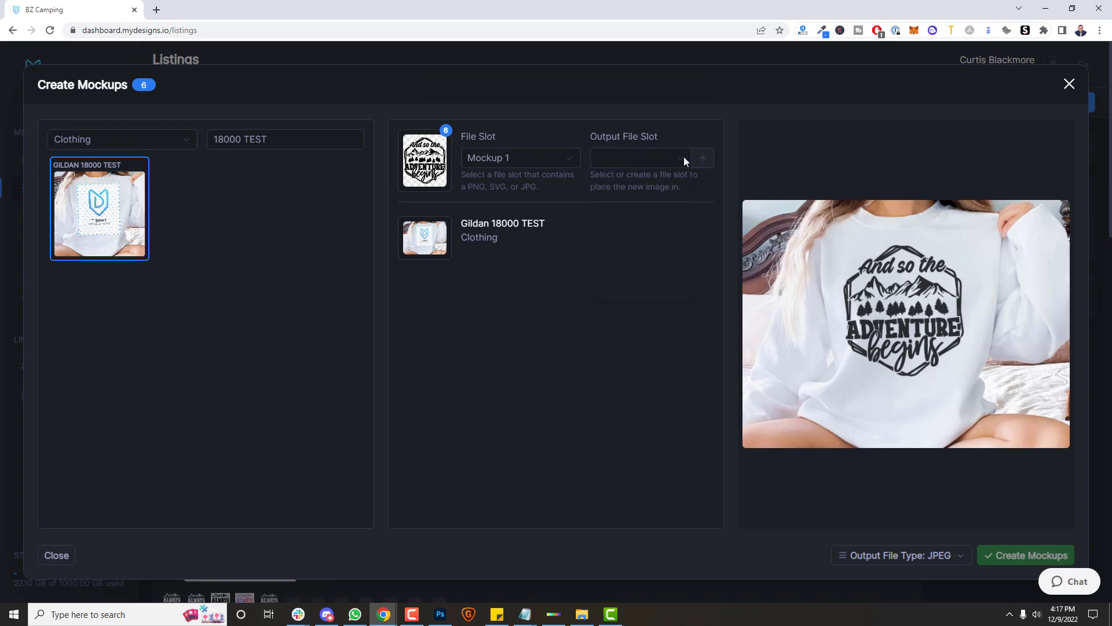
# Step: Create the new output slot MM1 and generate mockups for all six listings
pyautogui.click(684, 157)
pyautogui.click(635, 157)
pyautogui.write('MM1')
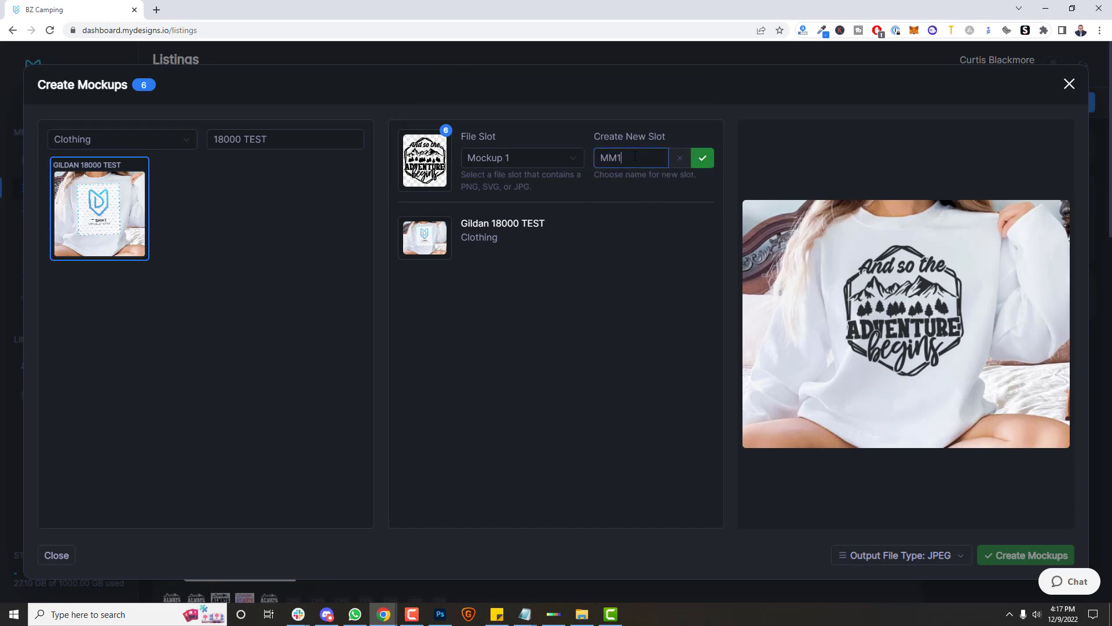
pyautogui.click(698, 161)
pyautogui.click(670, 167)
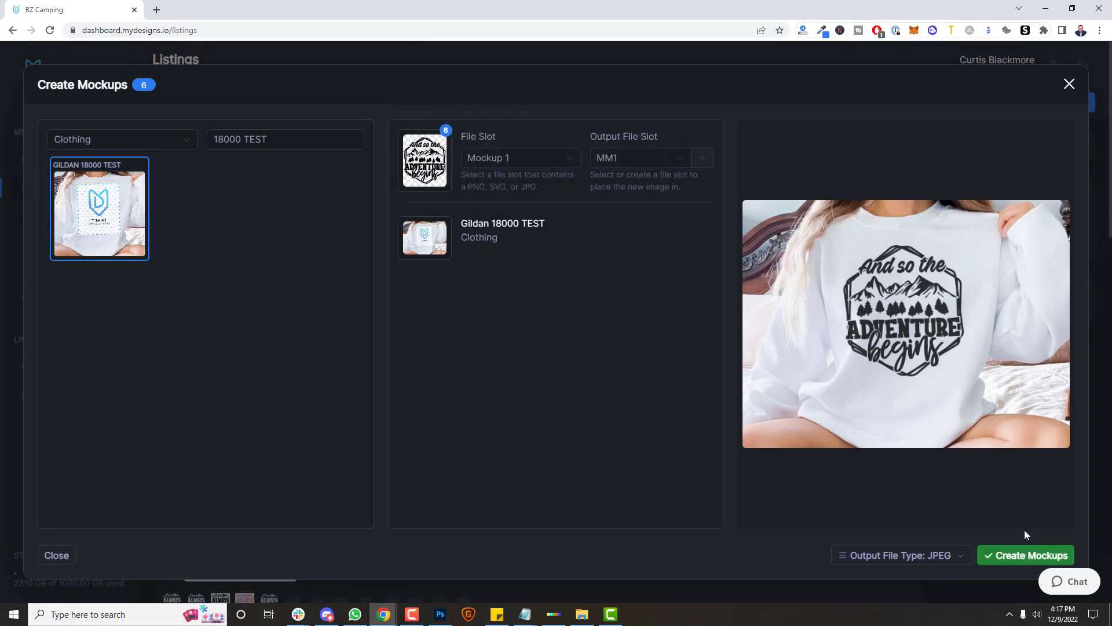
pyautogui.click(1022, 555)
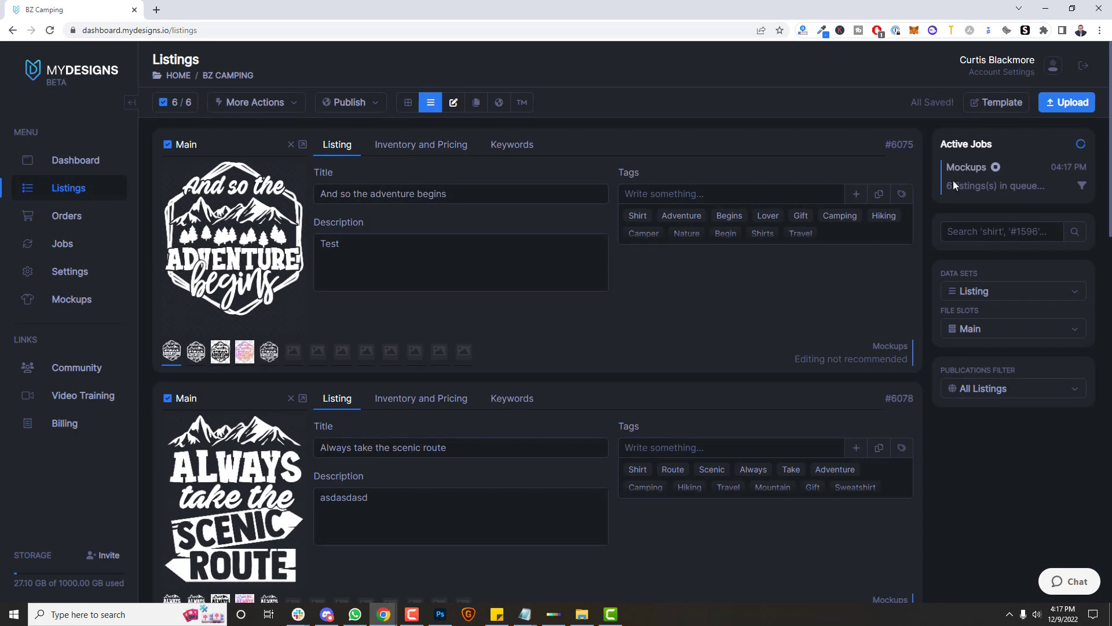
# Step: Refresh the job status, filter file slots to MM1, and display the listings as a grid
pyautogui.moveTo(954, 183); pyautogui.dragTo(1046, 185)
pyautogui.click(1047, 191)
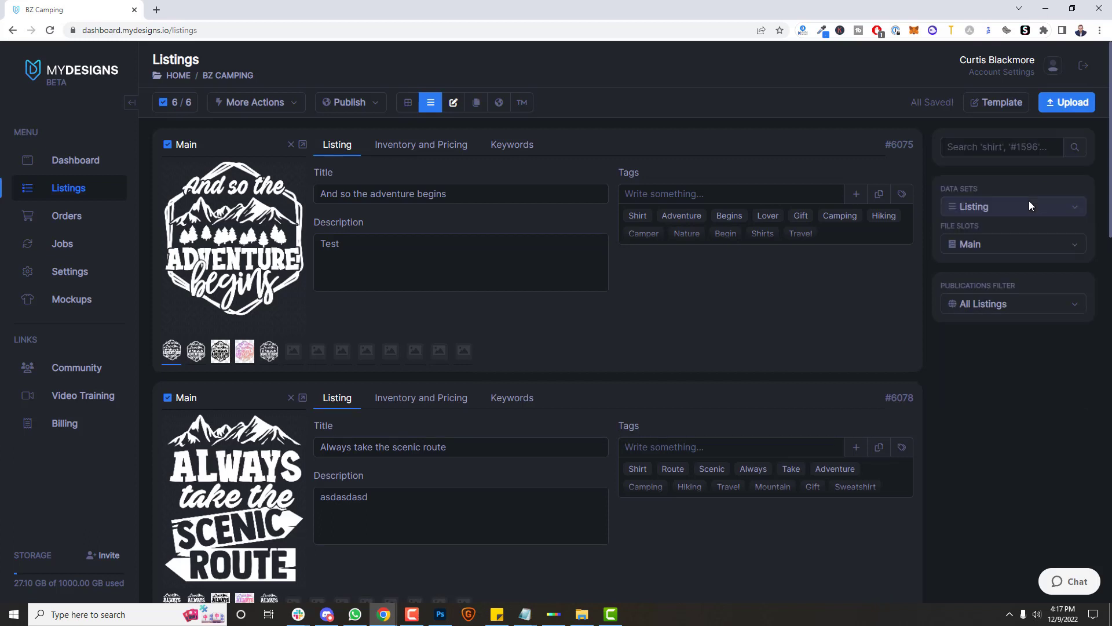
pyautogui.click(997, 244)
pyautogui.click(977, 493)
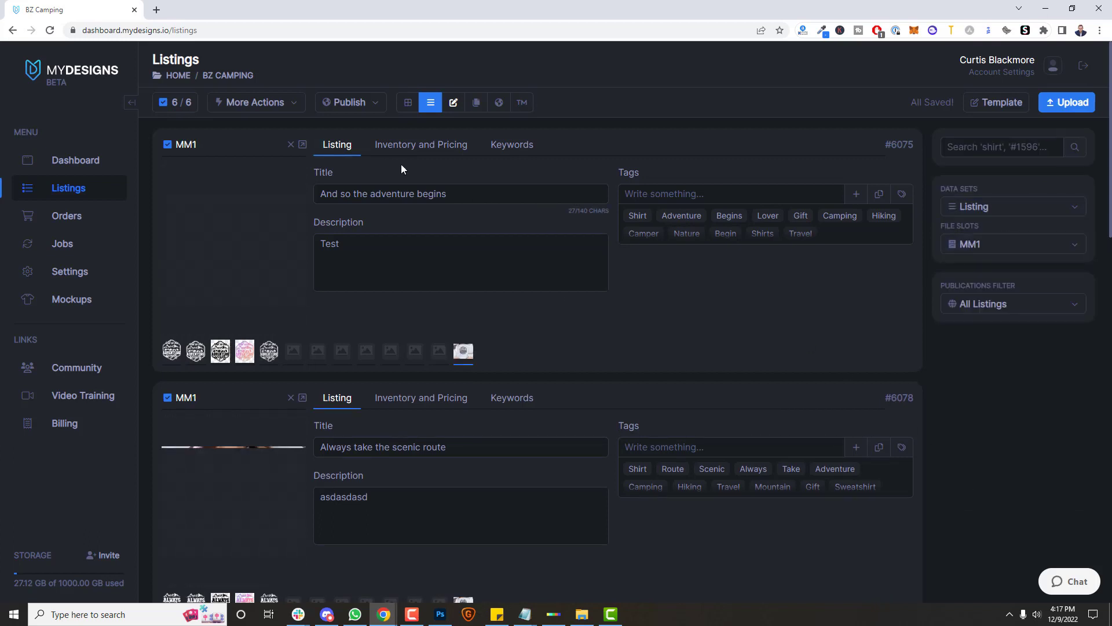
pyautogui.click(408, 103)
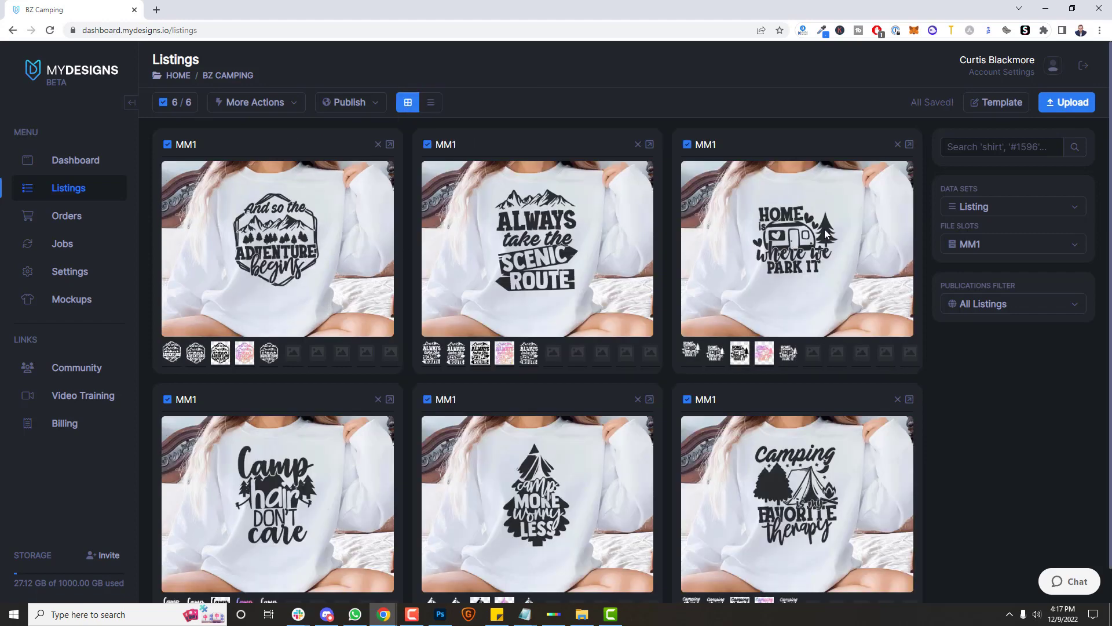
pyautogui.scroll(-1, 761, 240)
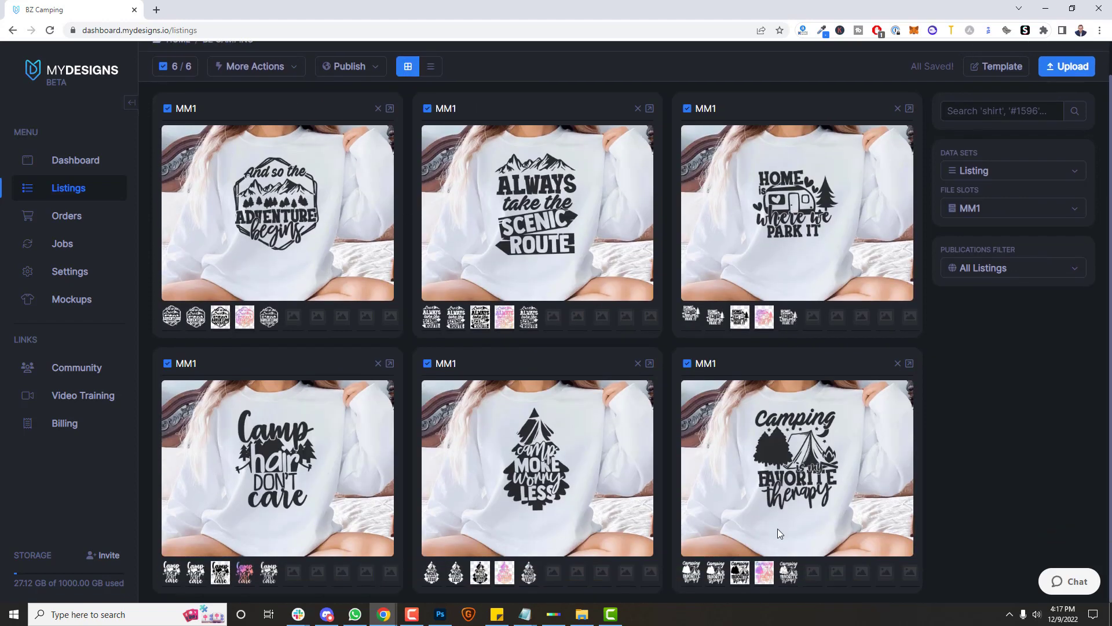
pyautogui.scroll(1, 857, 227)
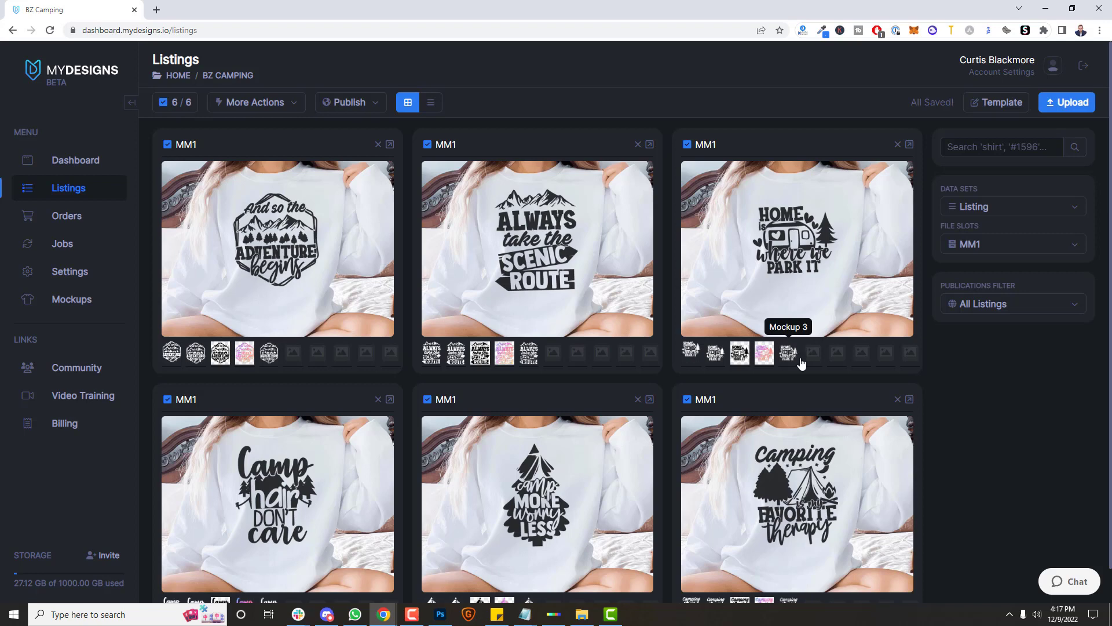